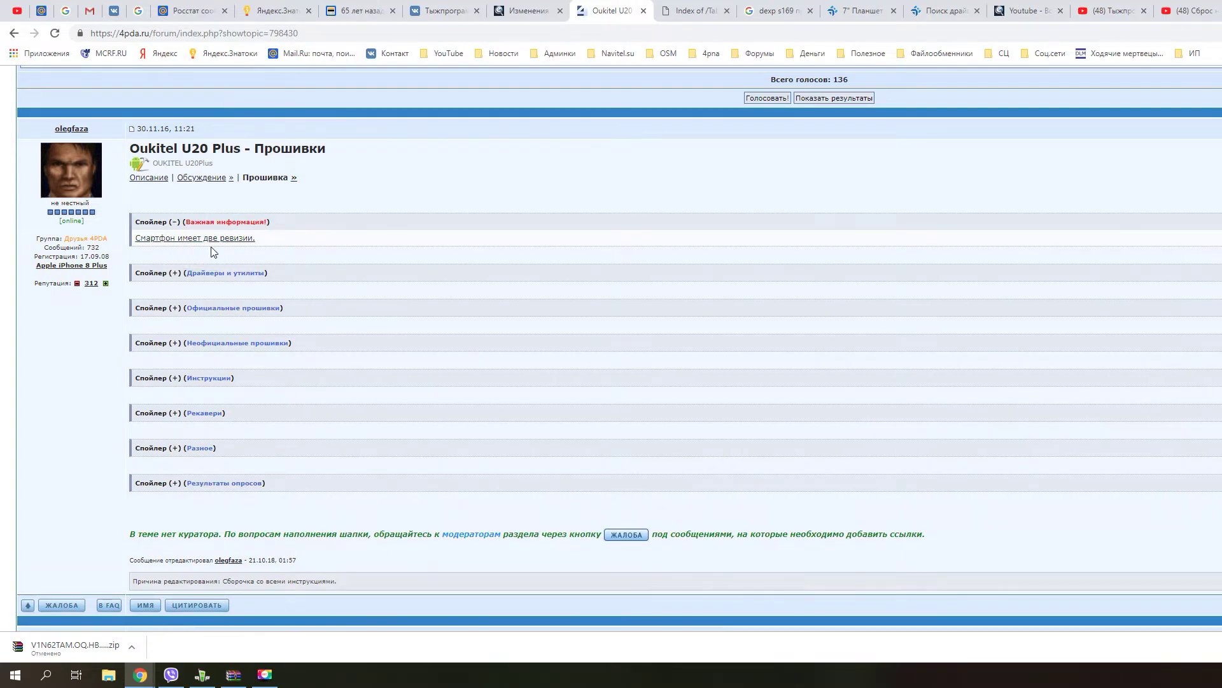
Step: Expand the drivers and utilities spoiler and open the linked page with the current flasher and PC drivers in a new tab
left_click(226, 273)
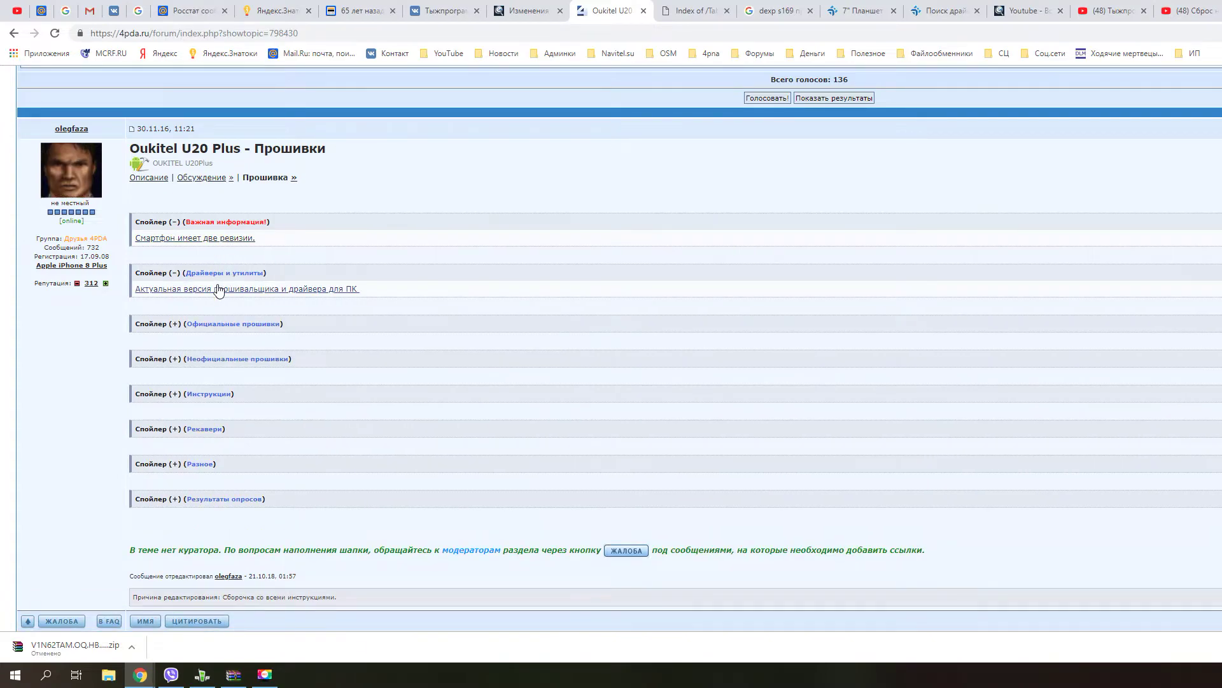
middle_click(231, 289)
left_click(662, 11)
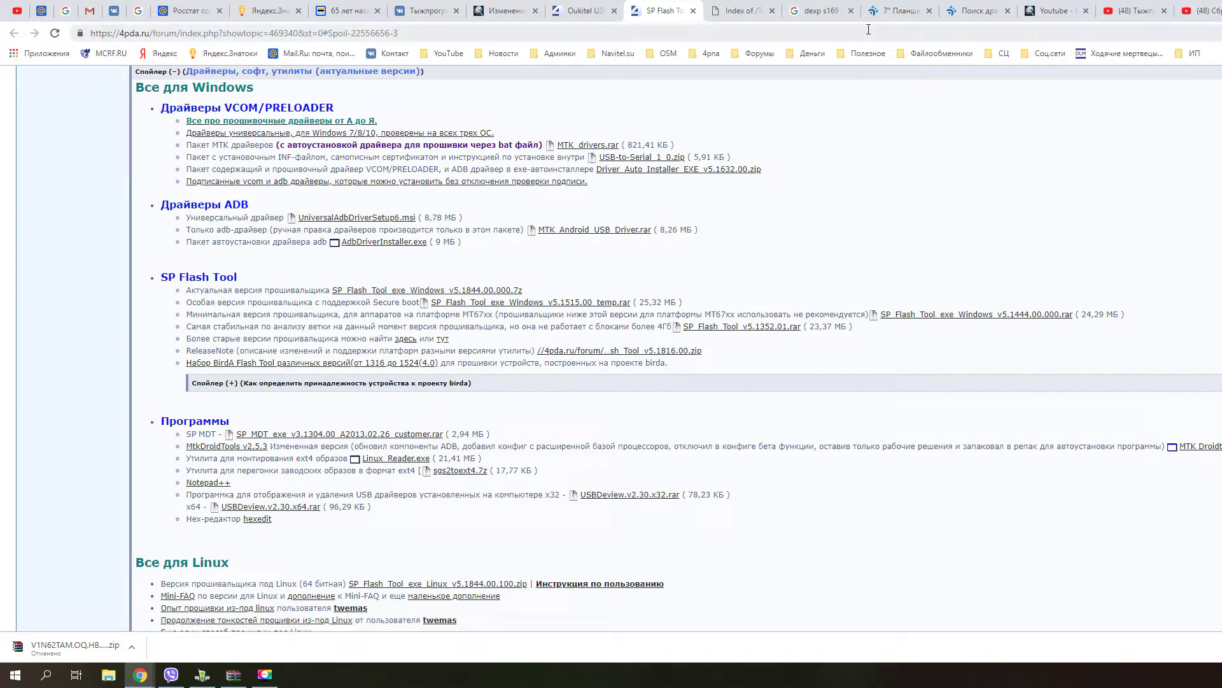
Step: Return to the Oukitel U20 Plus firmware topic, collapse the opened spoilers and expand the official firmware list
left_click(581, 12)
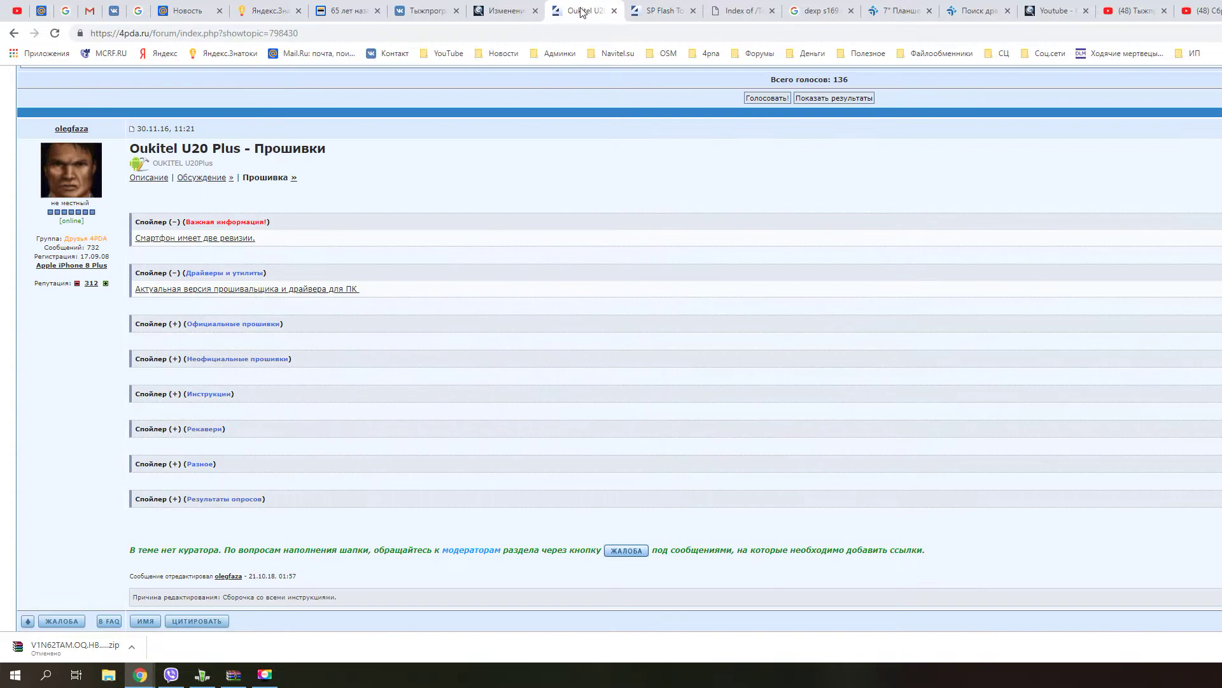
left_click(322, 274)
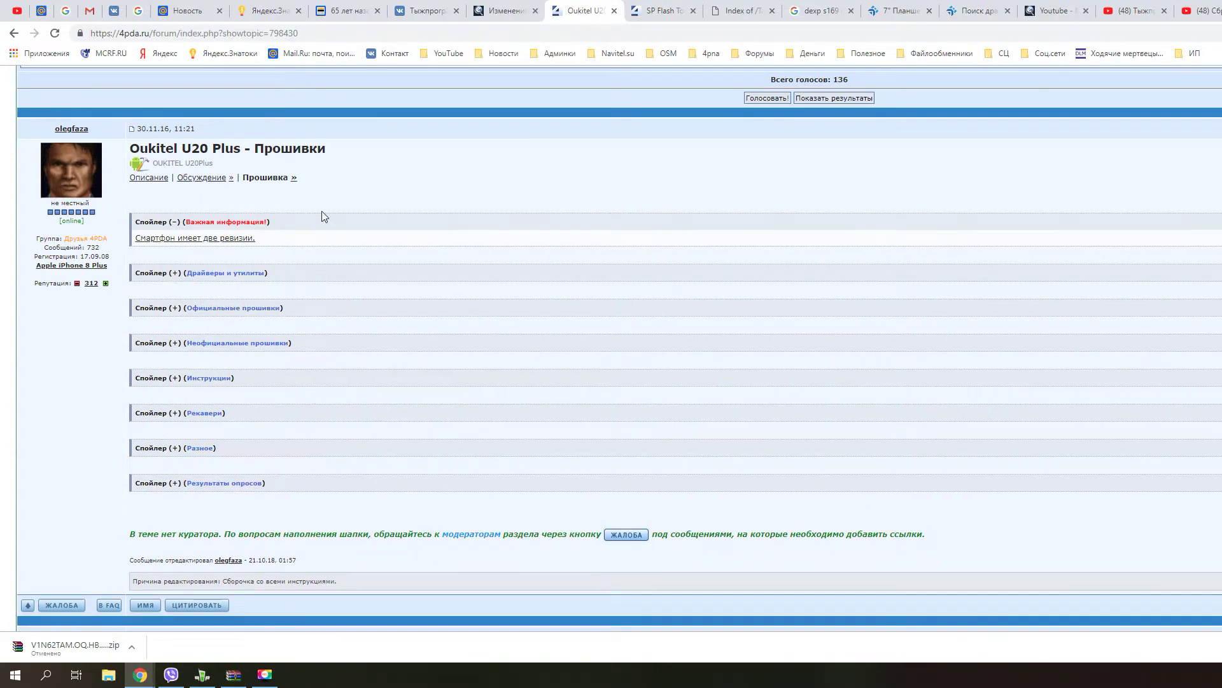
left_click(315, 222)
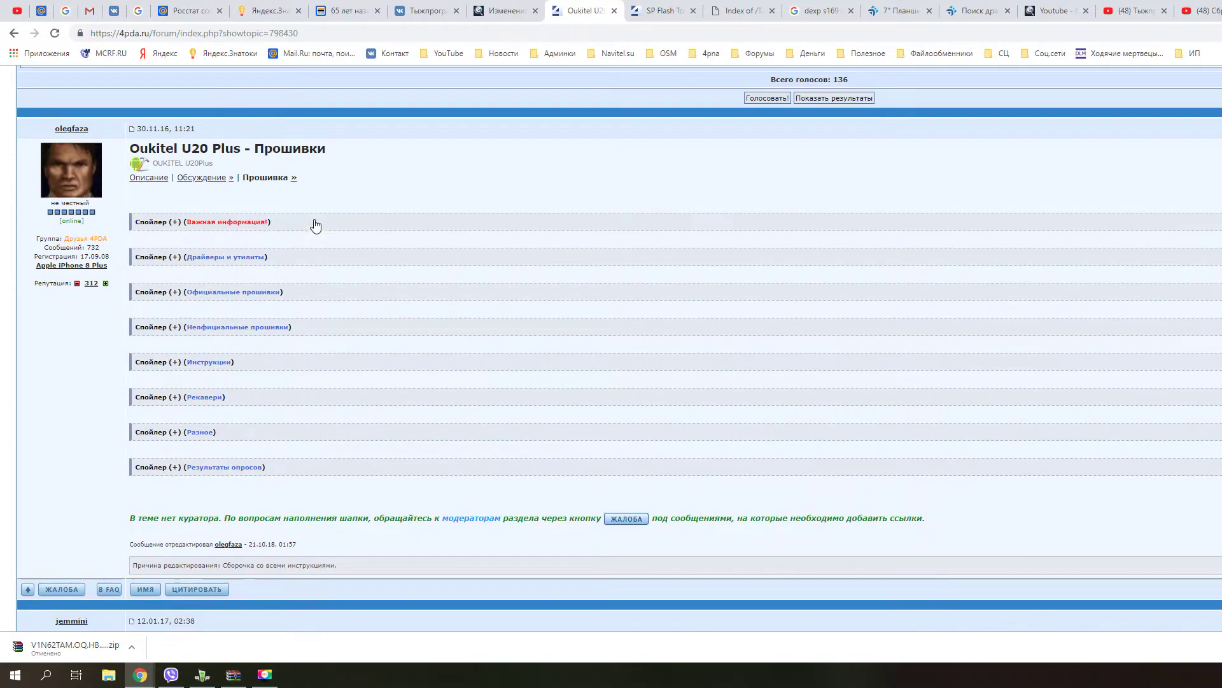
left_click(241, 294)
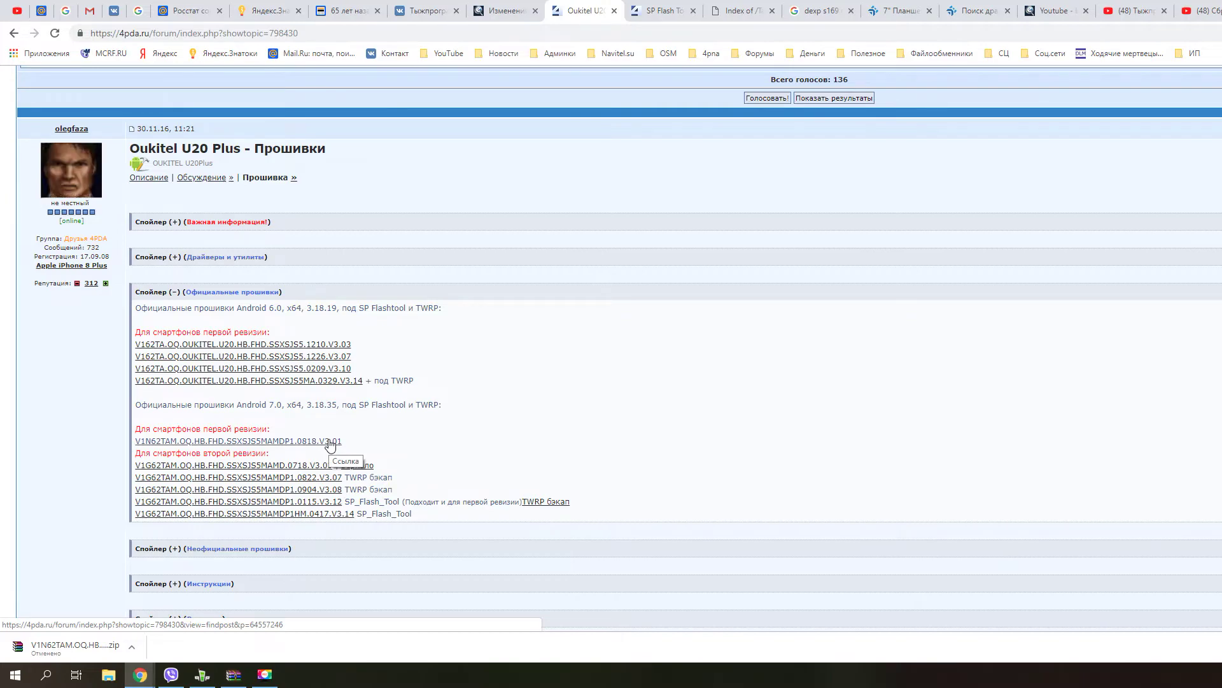
Step: Open folder 3 on drive C and the Downloads folder, and arrange their windows side by side
key("super+d")
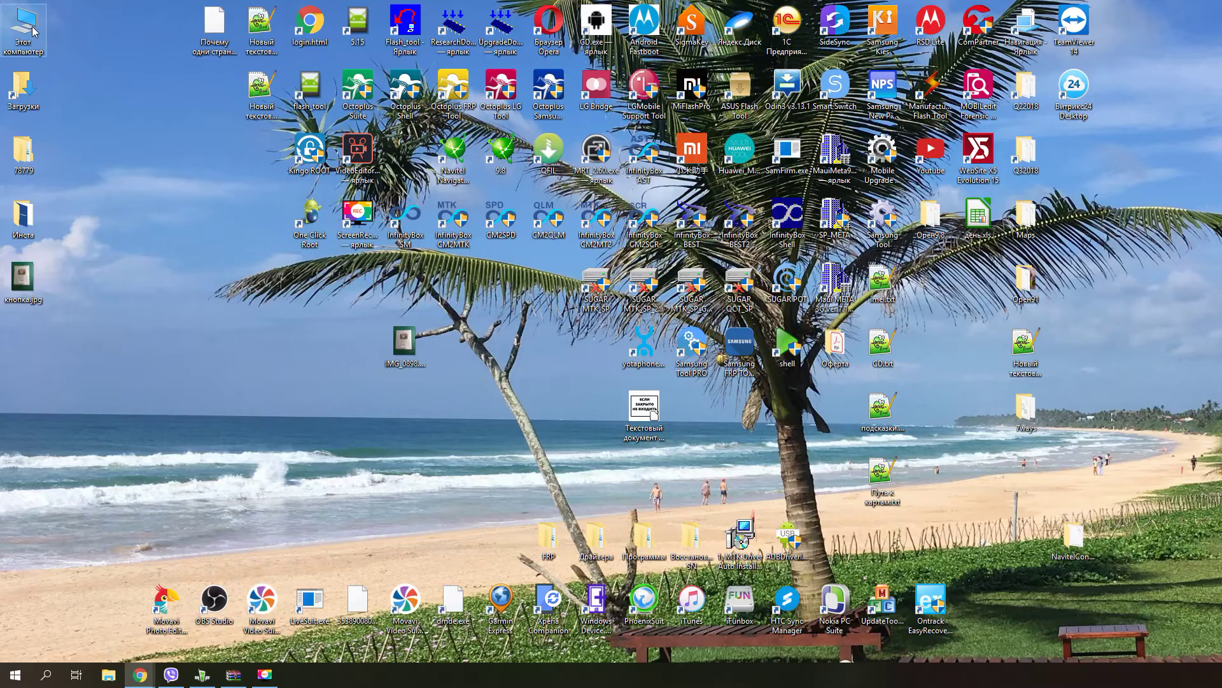
key("super+e")
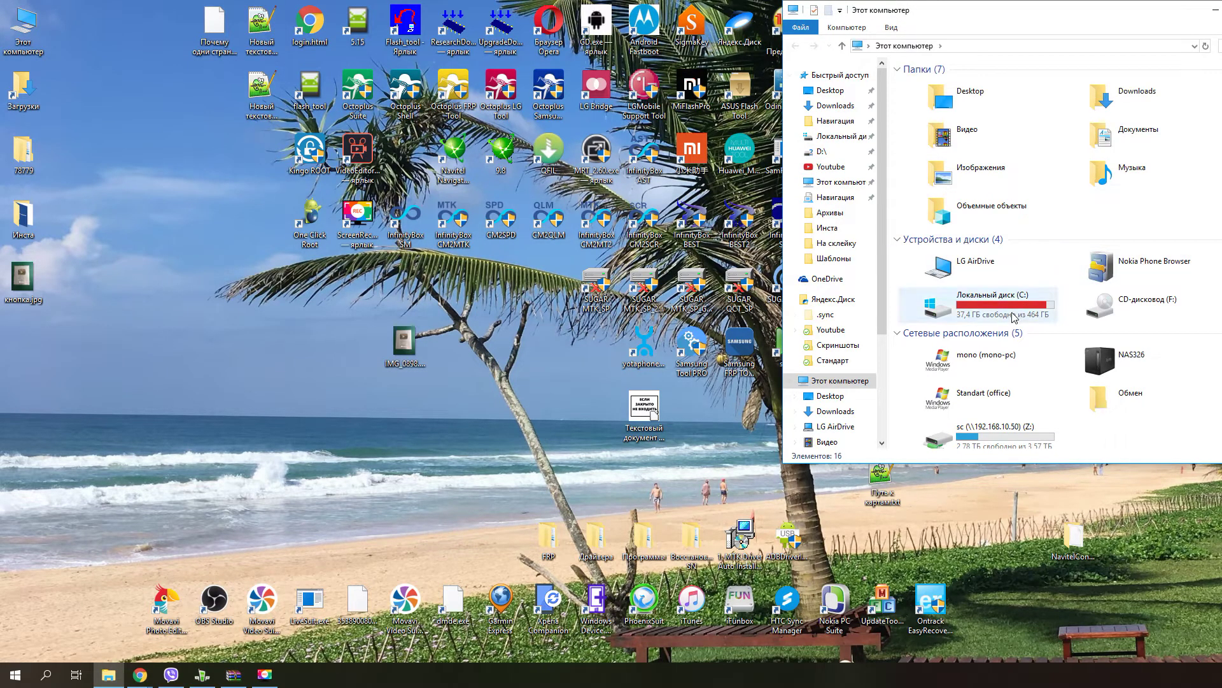
double_click(980, 303)
double_click(919, 124)
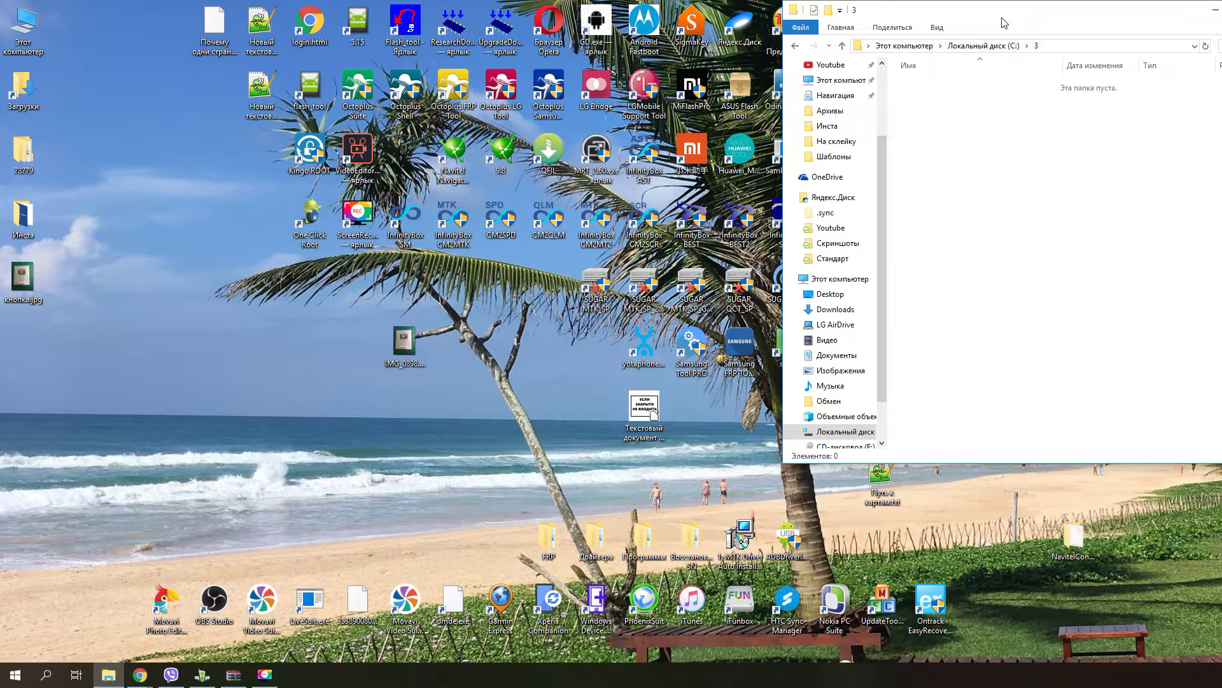
left_click_drag(1002, 9, 696, 63)
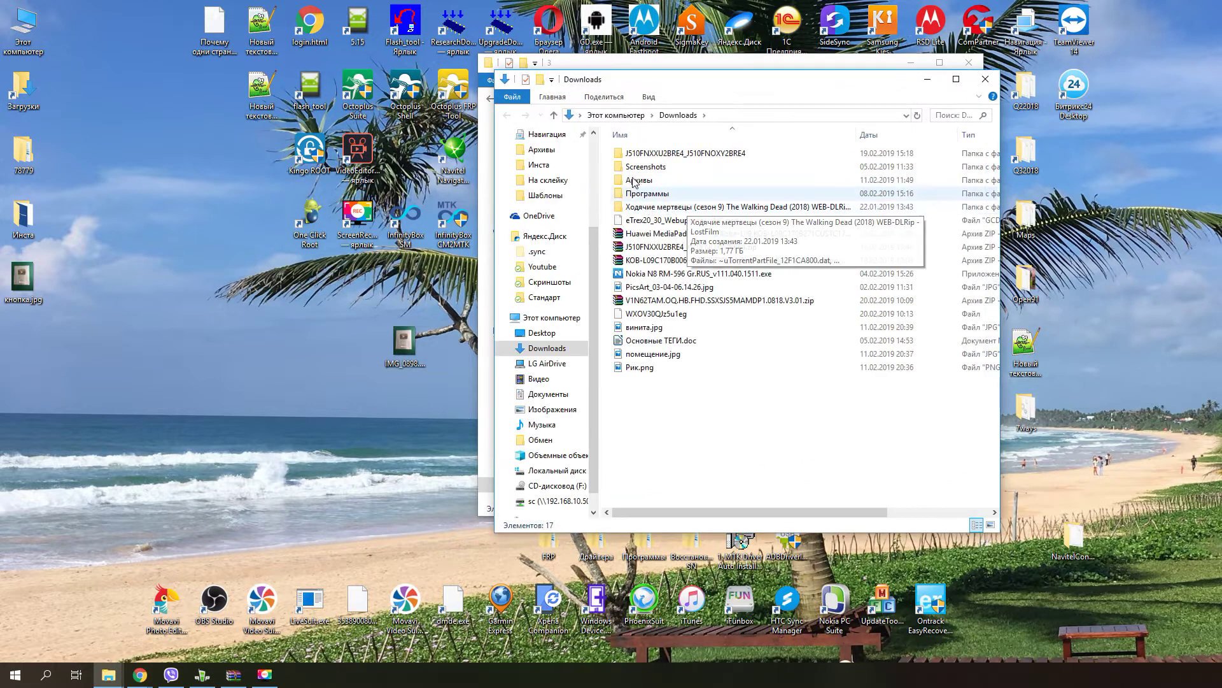
left_click_drag(636, 121, 966, 126)
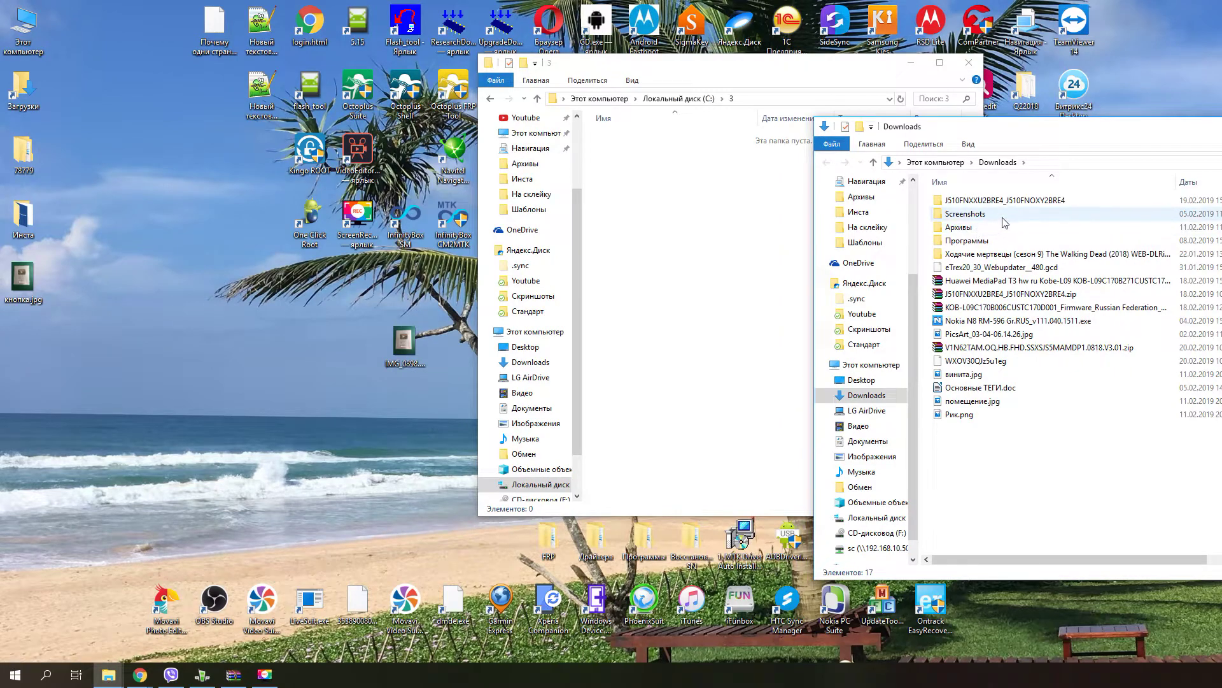
Step: Delete the J510FNXXU2BRE4_J510FNOXY2BRE4 folder and its zip archive from Downloads
left_click(1036, 203)
left_click(1006, 295, "ctrl")
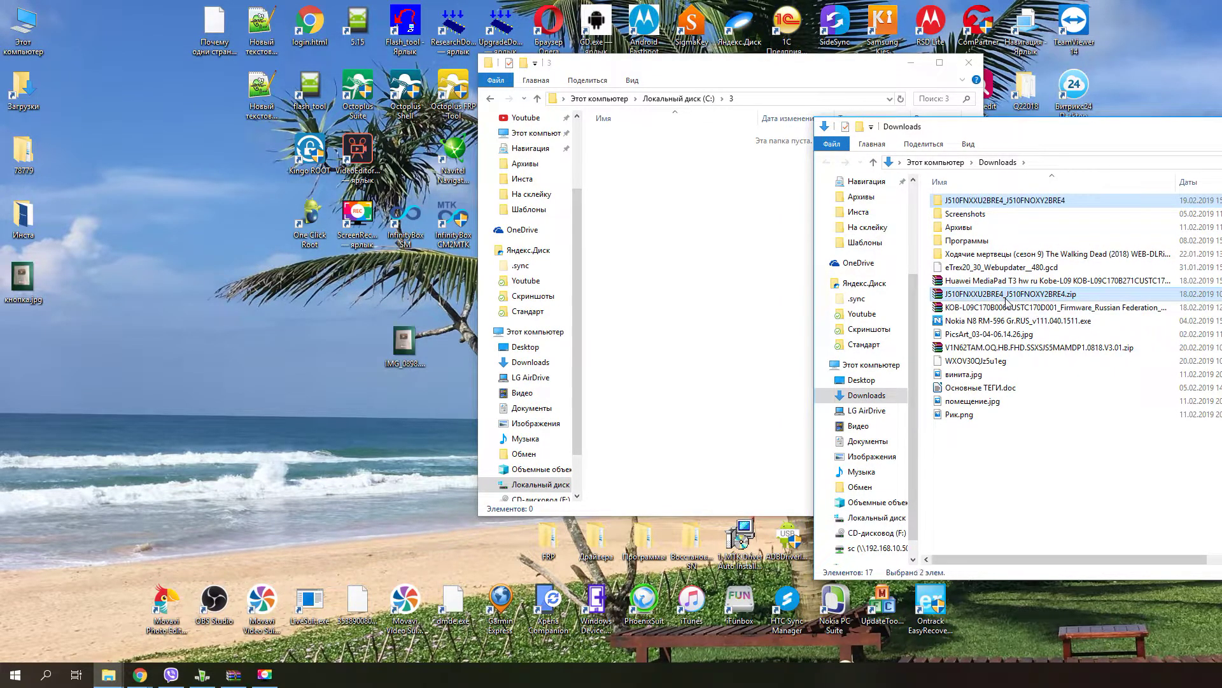
key("Delete")
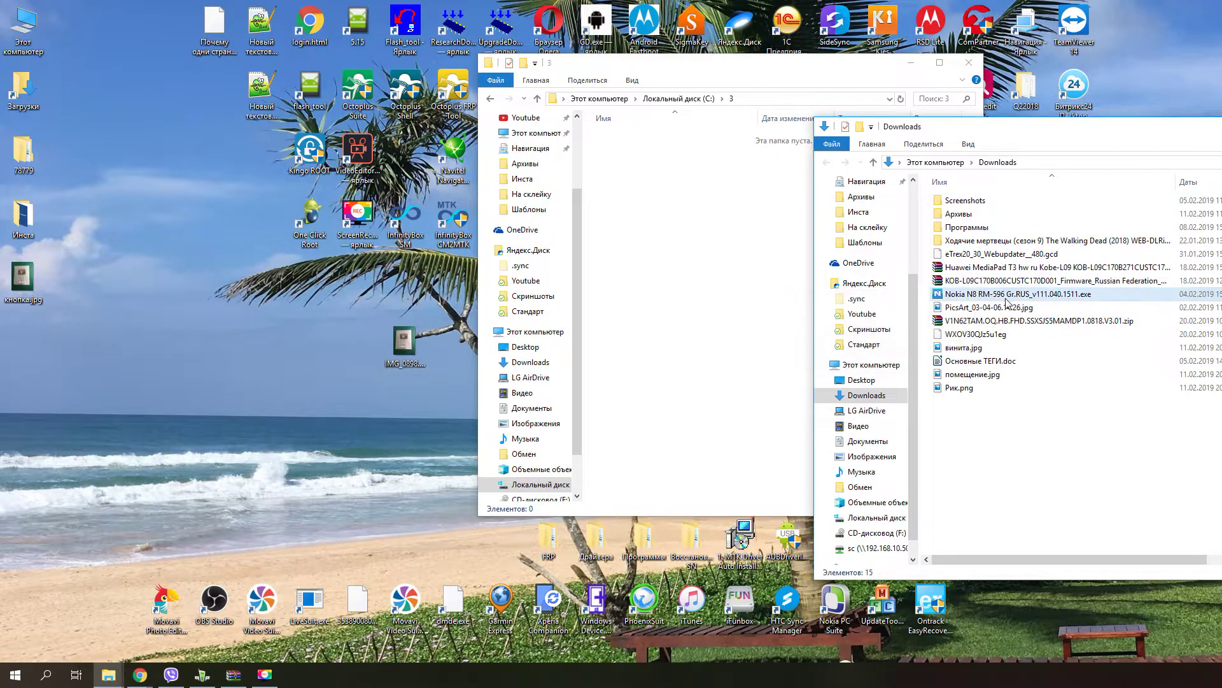
Step: Extract all firmware files inside V1N62TAM.OQ.HB.FHD.SSXSJS5MAMDP1.0818.V3.01.zip from Downloads to C:\3
double_click(960, 214)
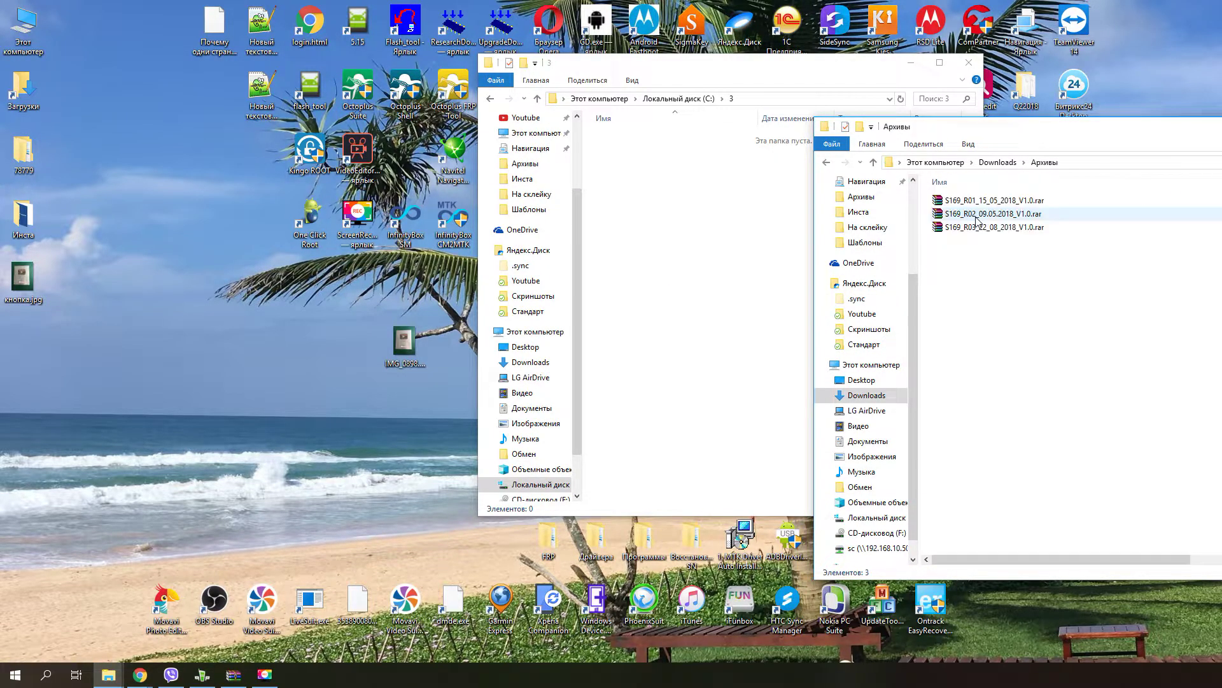
key("BackSpace")
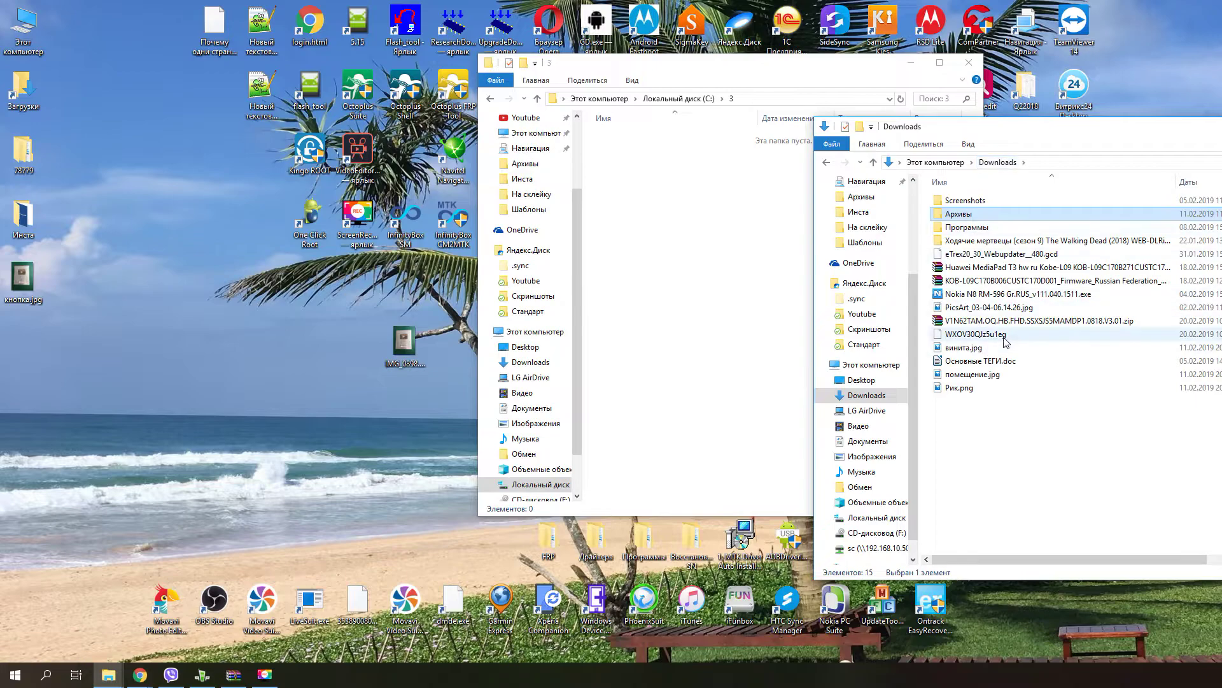
double_click(1015, 324)
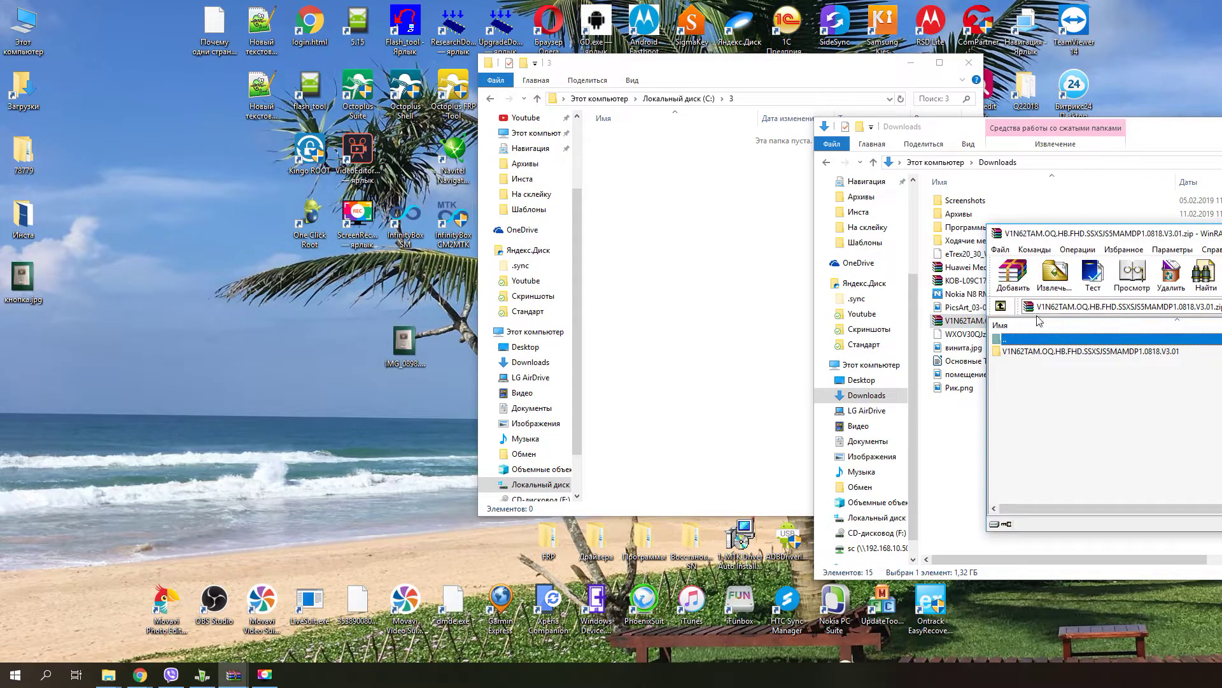
left_click(1046, 352)
double_click(1046, 352)
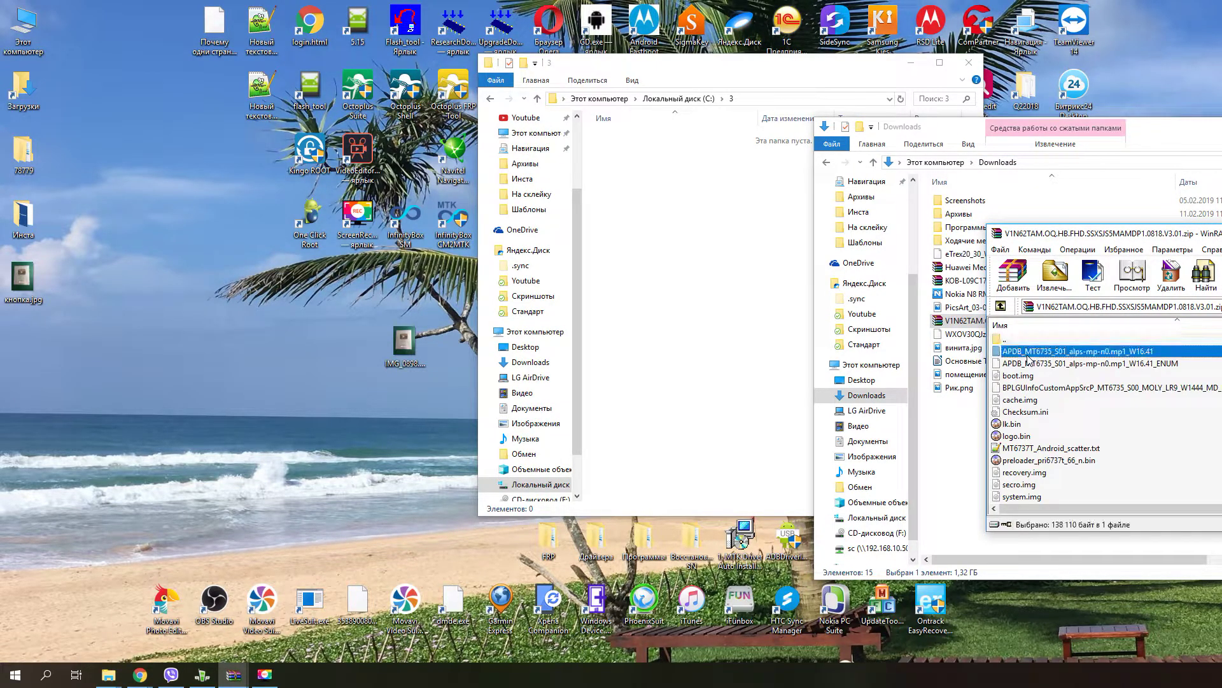
key("ctrl+a")
left_click_drag(1027, 360, 750, 363)
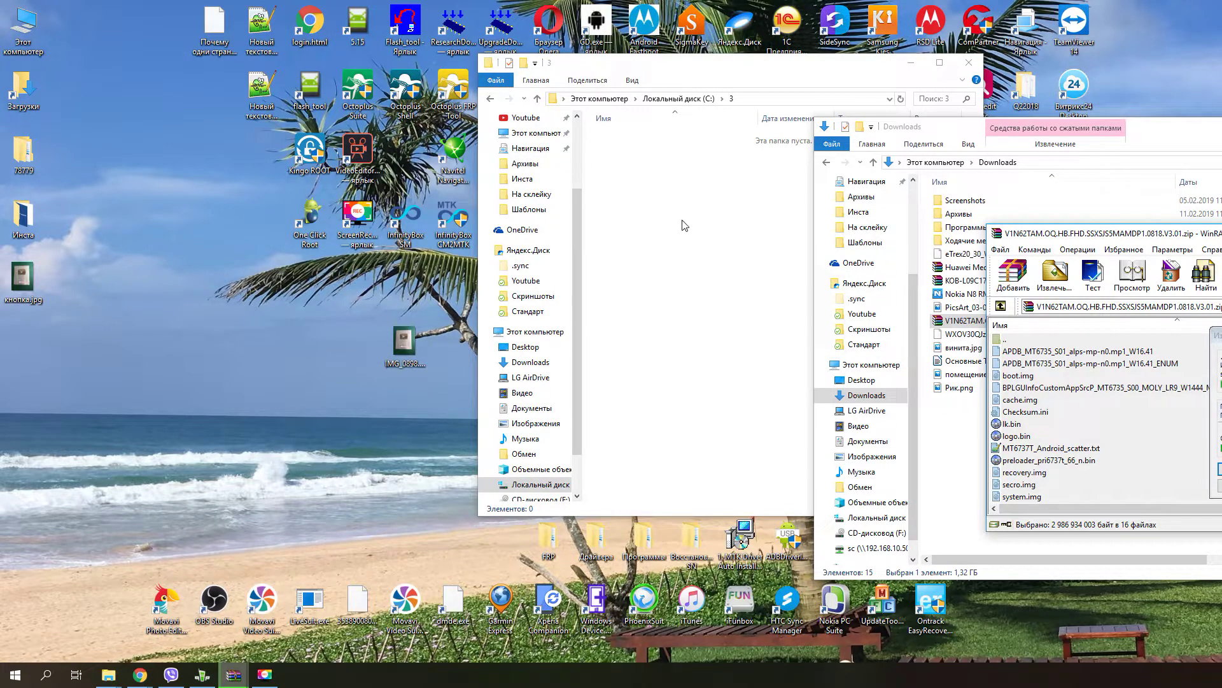
left_click_drag(1216, 339, 1003, 362)
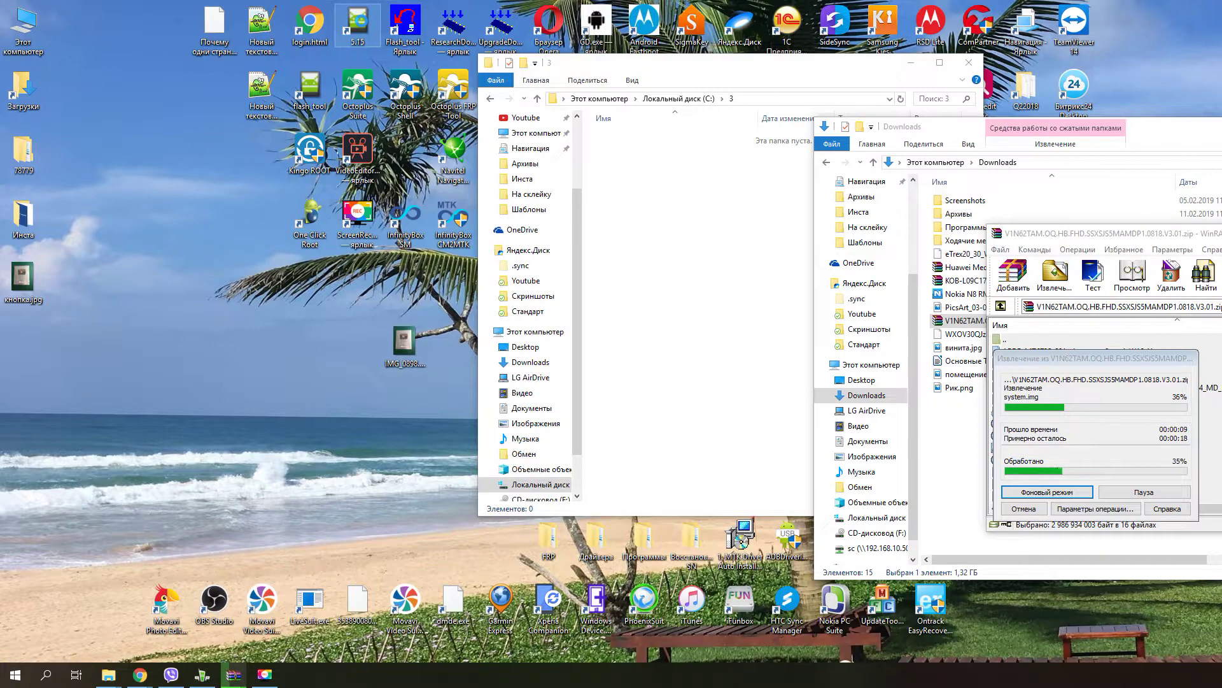
Step: Open the file location of the flash_tool shortcut, view the SP_Flashtool version folders, and close the window
right_click(357, 25)
left_click(310, 89)
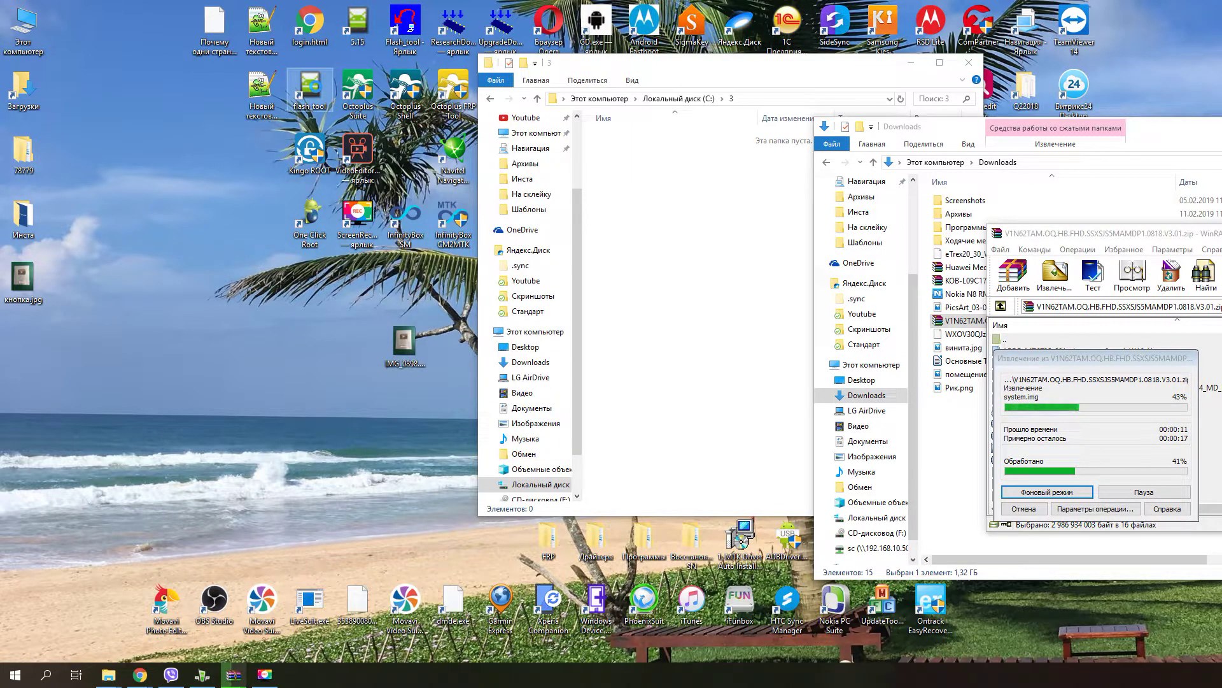
right_click(317, 90)
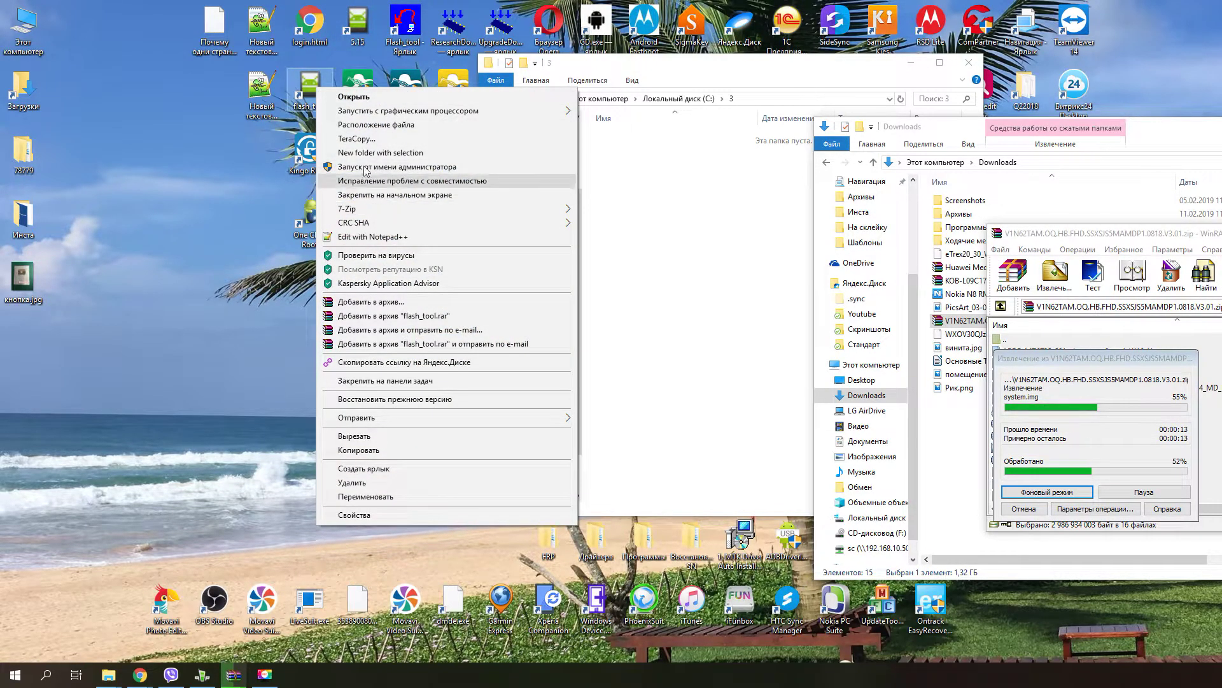
left_click(375, 124)
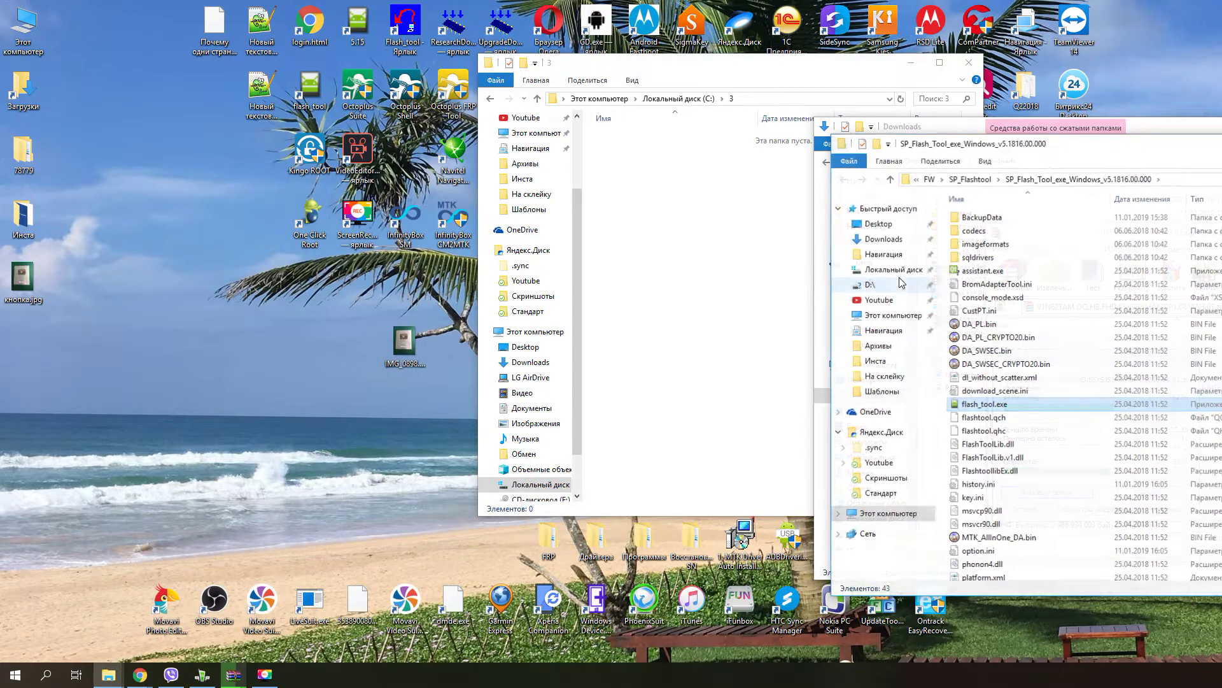
left_click(970, 179)
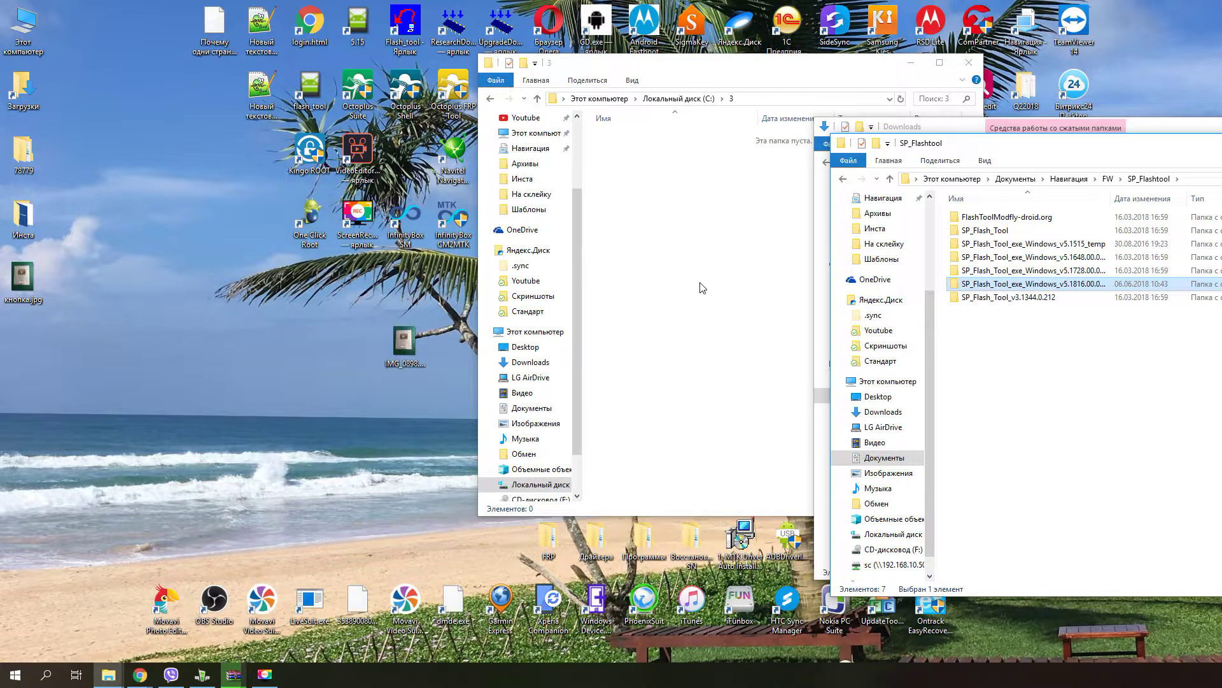
left_click(1125, 367)
key("alt+F4")
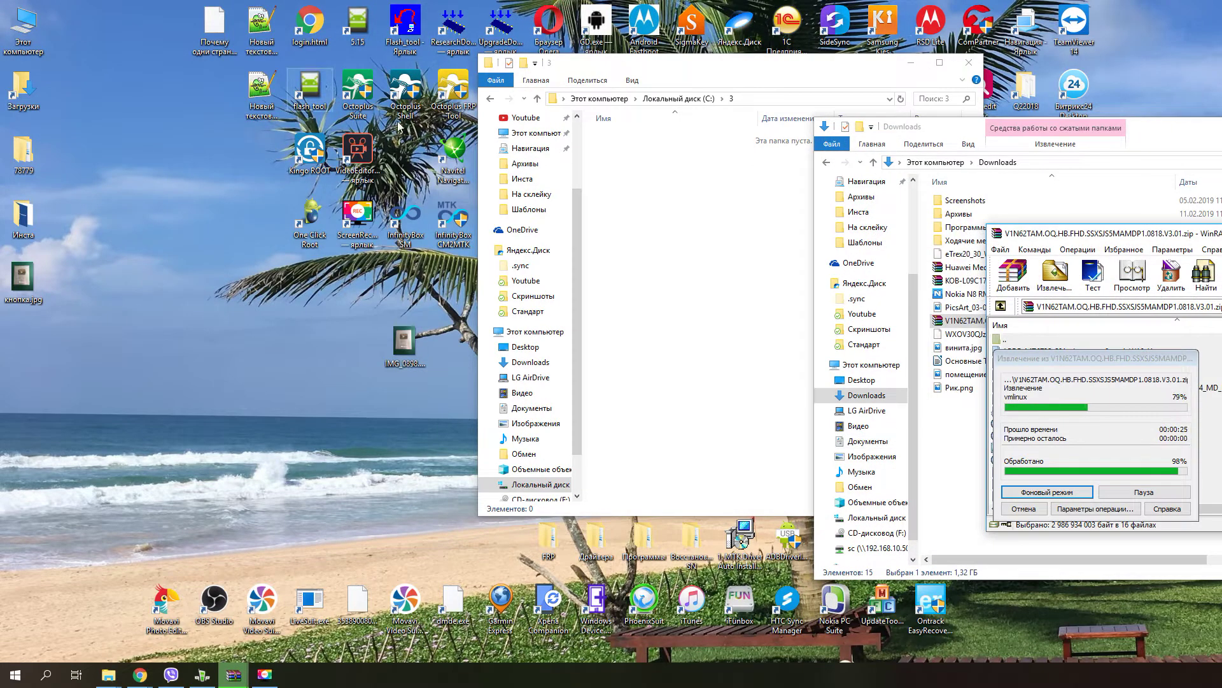
Step: Bring the C:\3 folder to the front, then launch SP Flash Tool from the desktop and dismiss its startup error
left_click(592, 193)
key("ctrl+v")
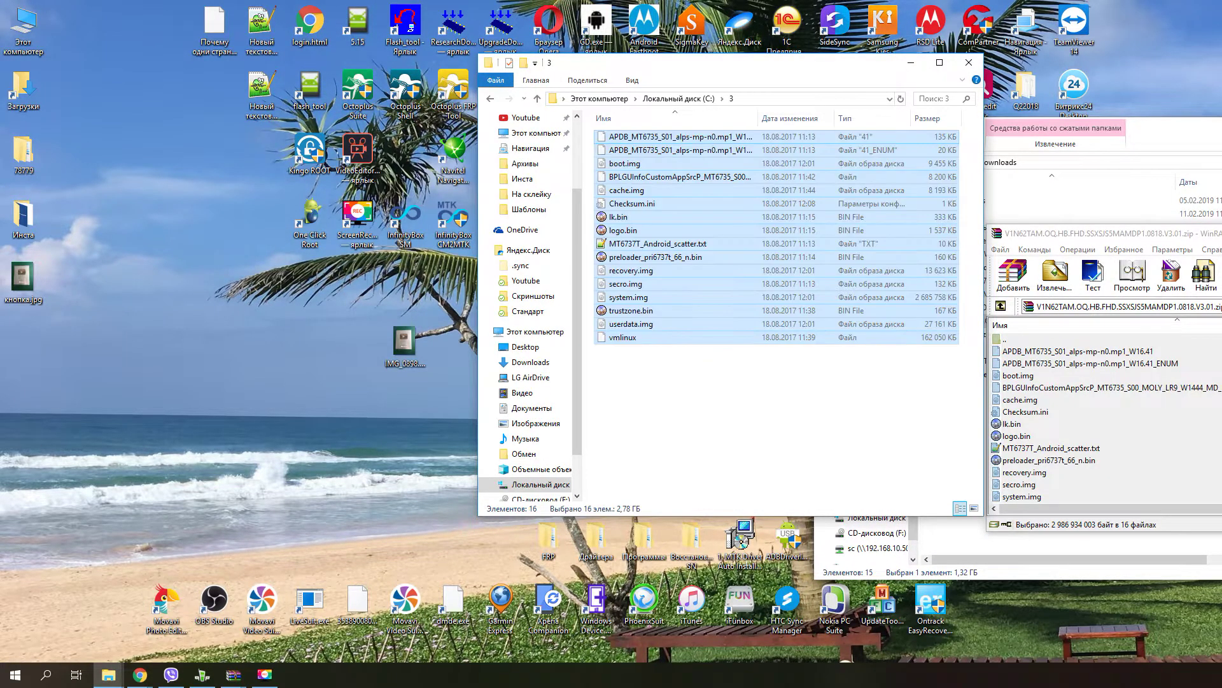
left_click(312, 96)
double_click(312, 96)
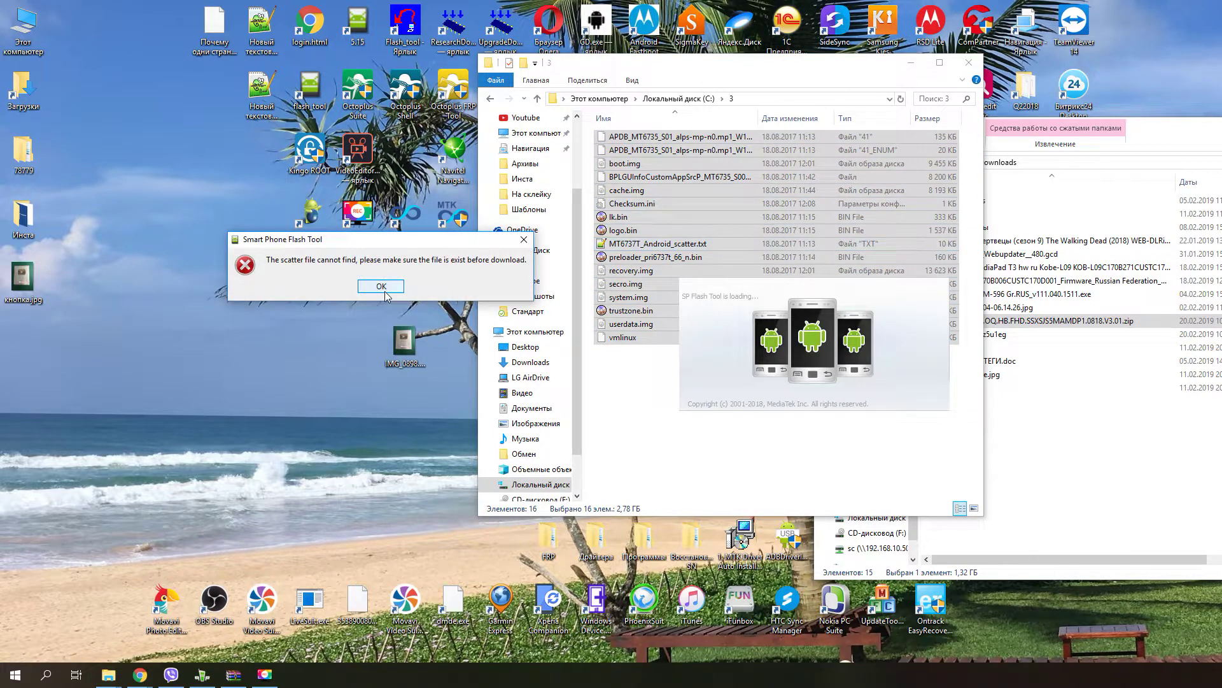
left_click(368, 290)
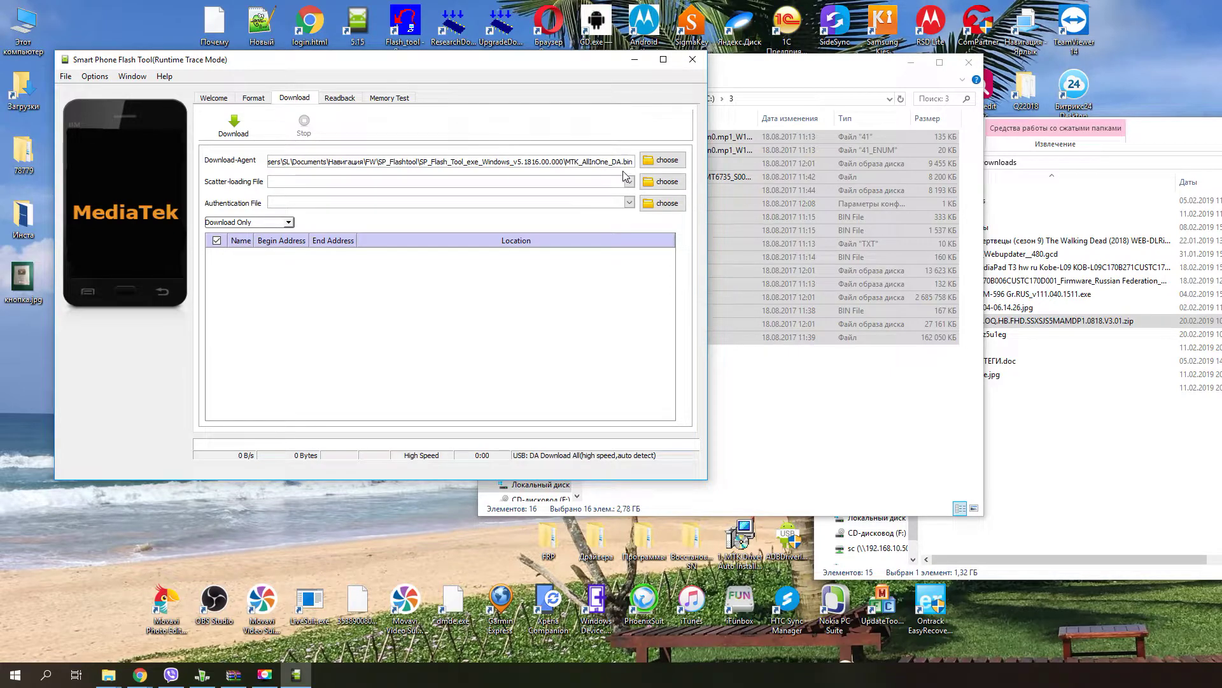
Step: Load MT6737T_Android_scatter.txt from C:\3 as the scatter-loading file
left_click(667, 185)
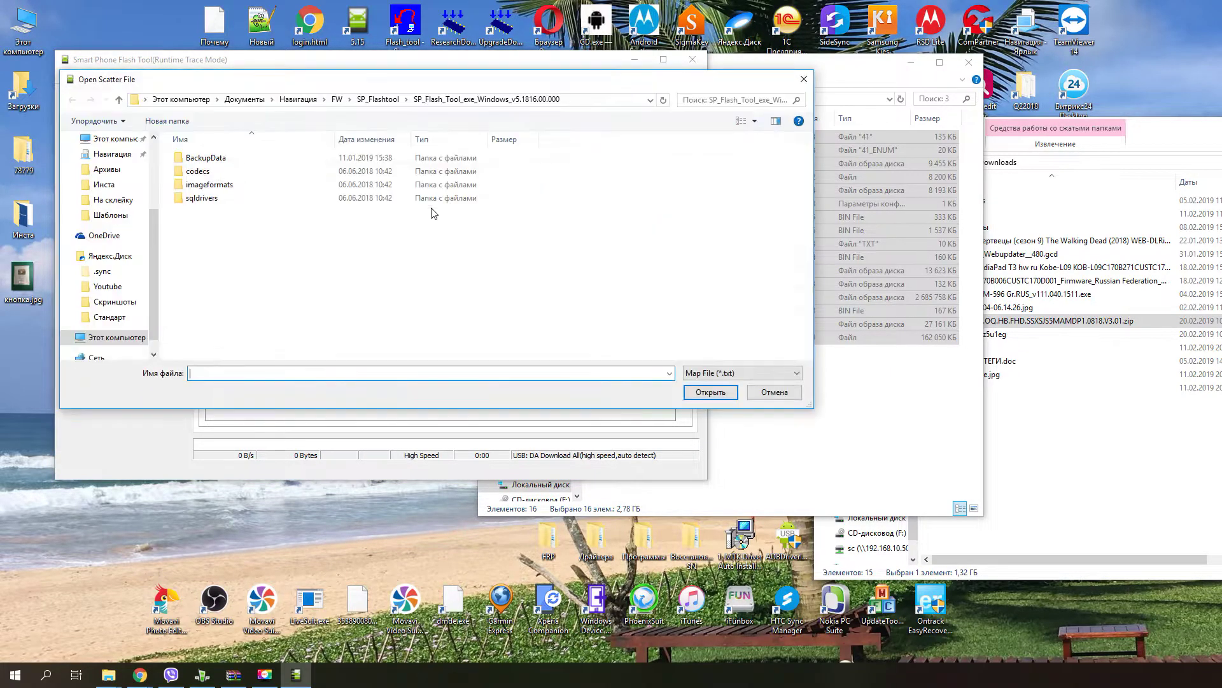
left_click(115, 312)
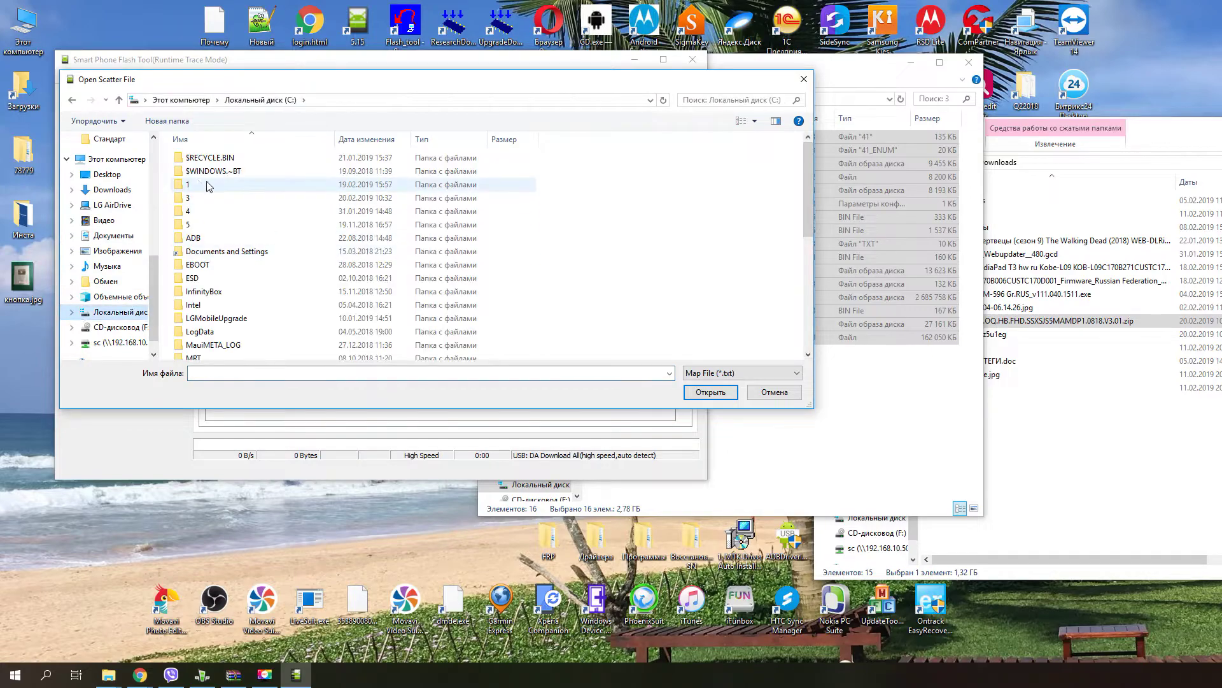
double_click(186, 197)
left_click(226, 164)
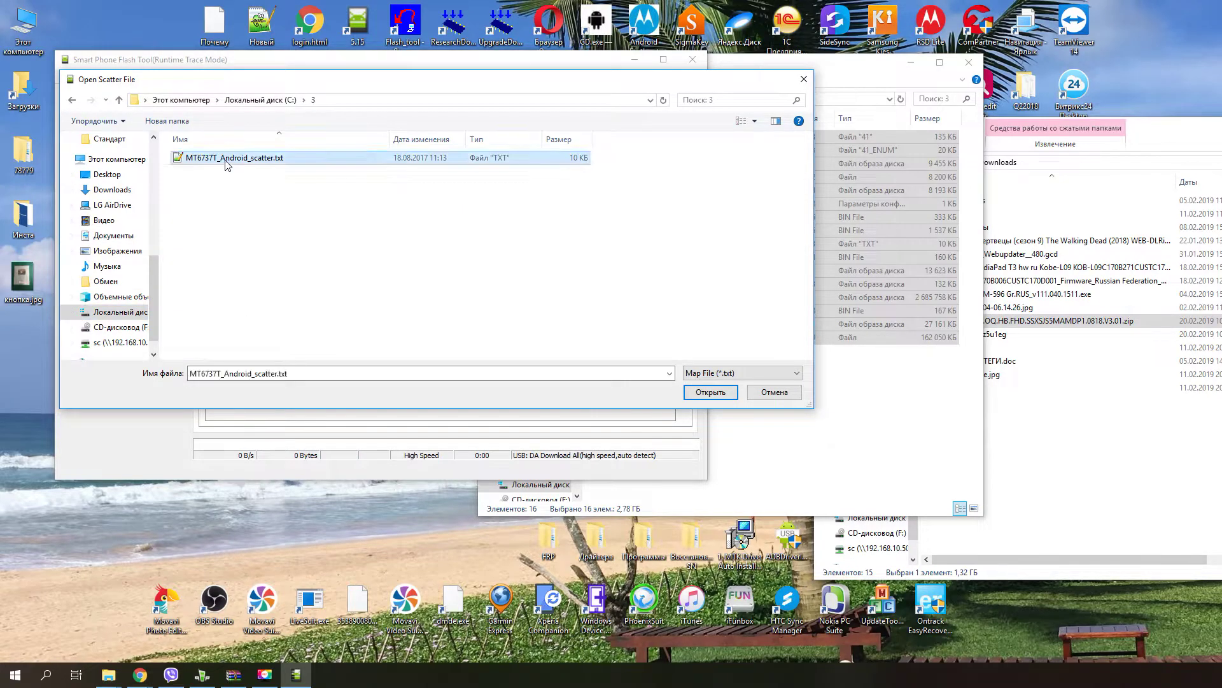
double_click(226, 164)
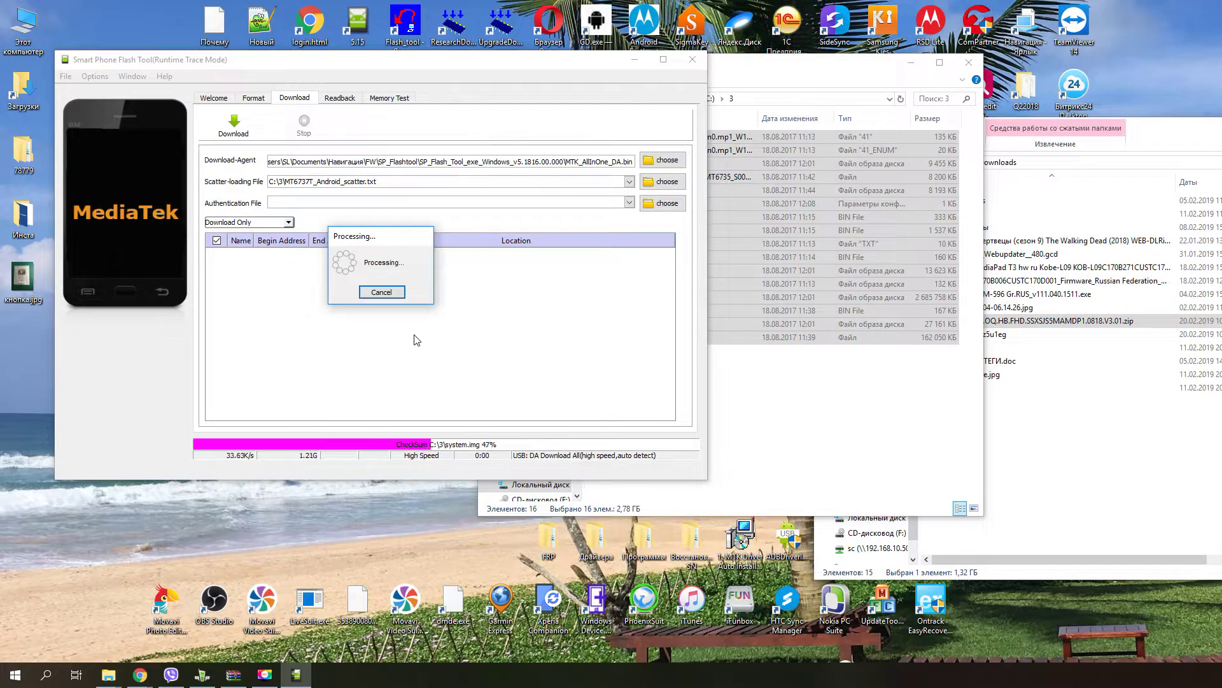
Step: Try the Firmware Upgrade download mode and toggle the preloader partition's selection
left_click(275, 223)
left_click(243, 241)
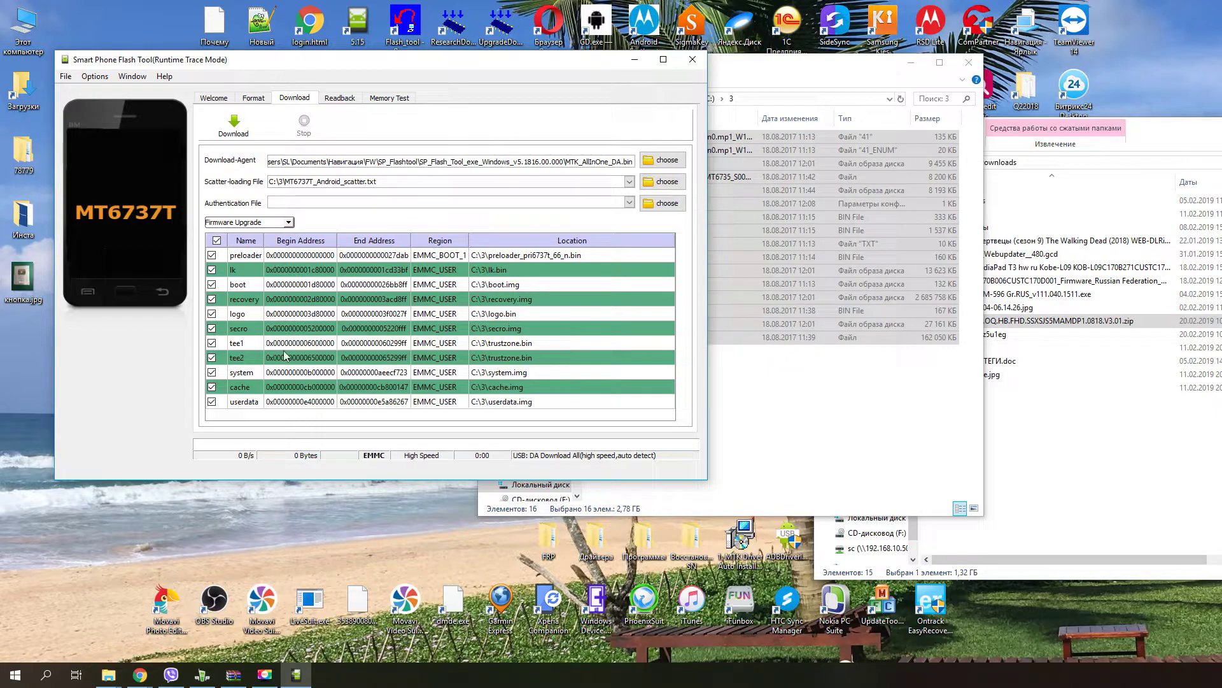
left_click(212, 255)
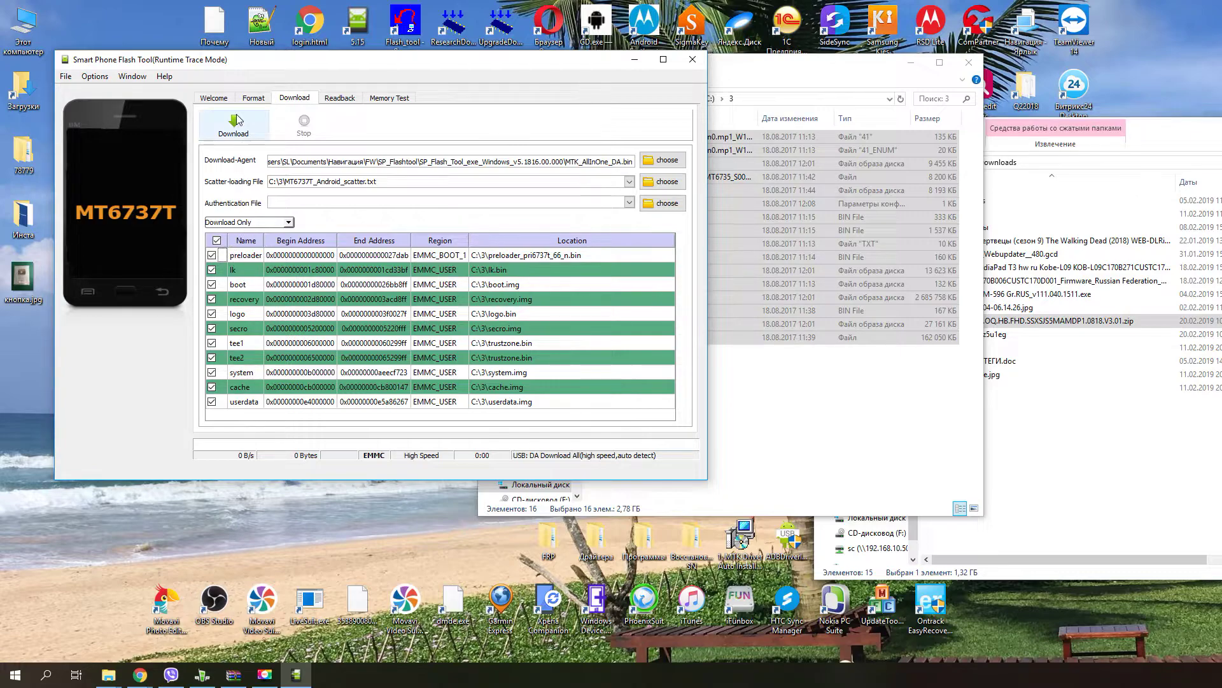
Step: Deselect all partitions in the download list and show the flash formatting options
left_click(252, 100)
left_click(287, 99)
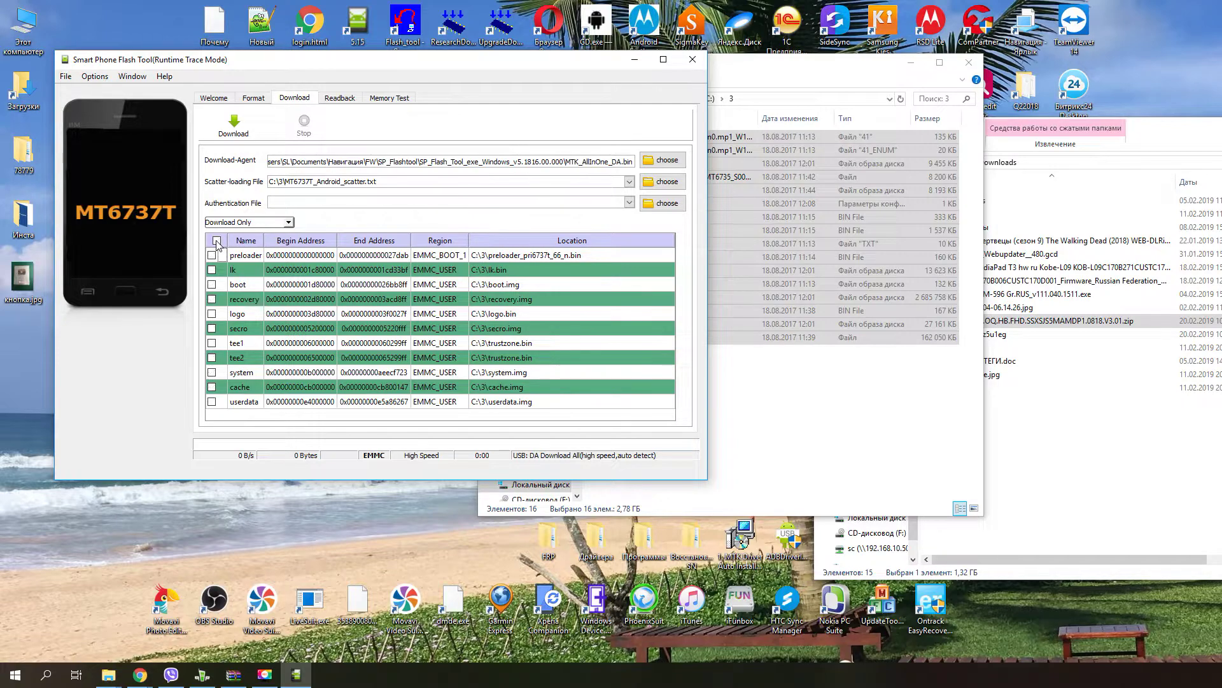
left_click(259, 100)
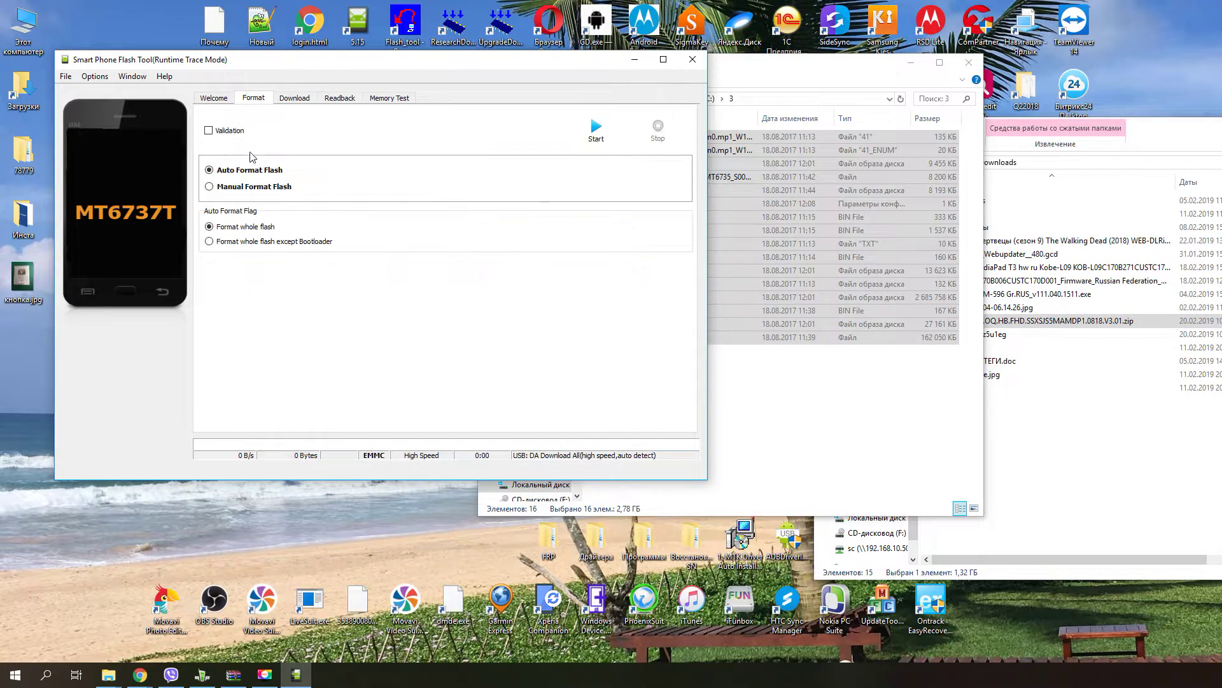
Step: Choose manual flash formatting, then open MT6737T_Android_scatter.txt from C:\3 and find the frp partition entry
left_click(237, 189)
left_click(782, 357)
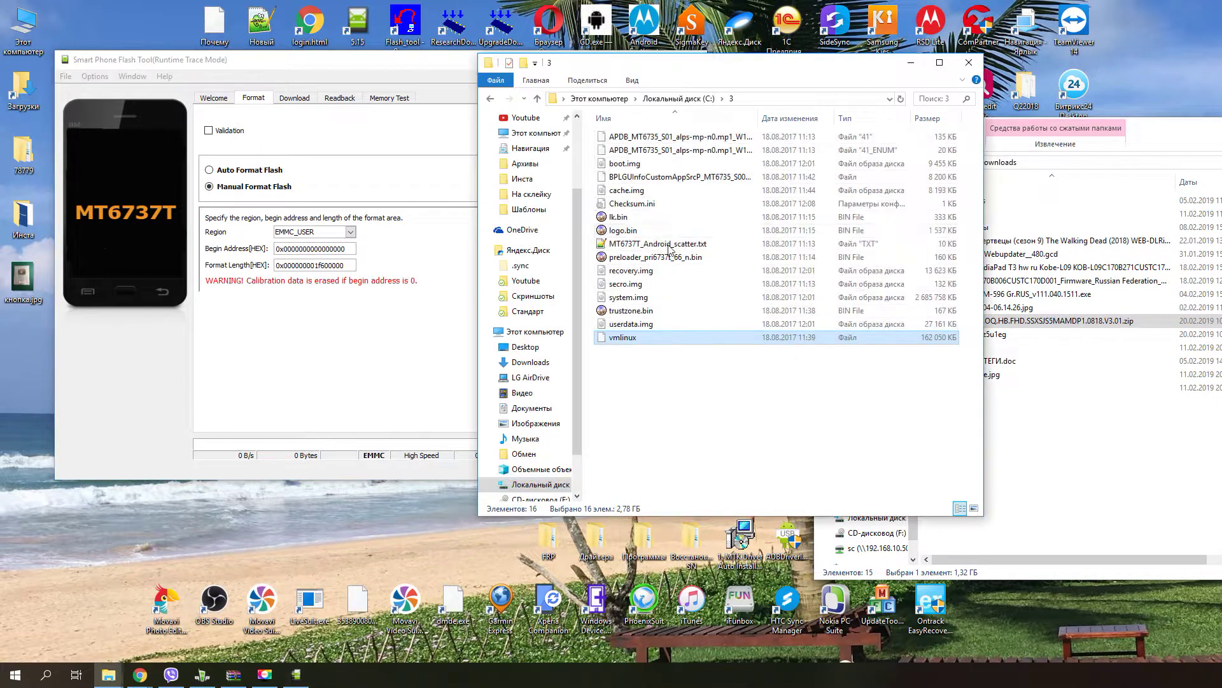
left_click(639, 246)
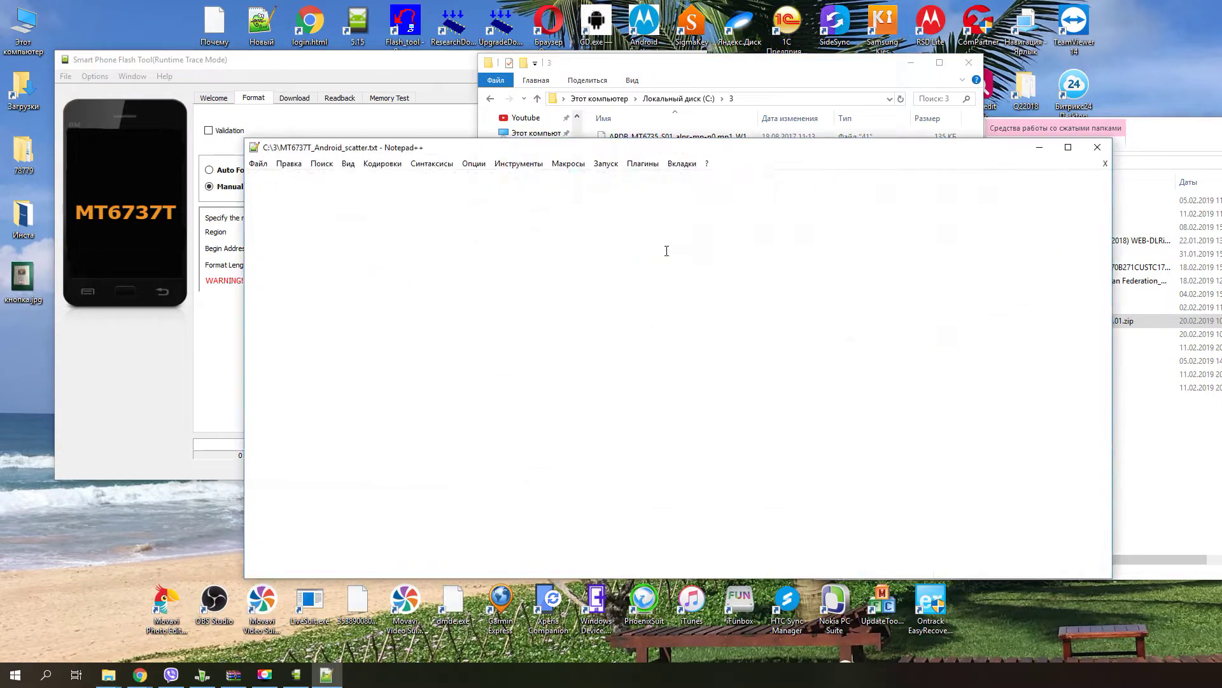
key("ctrl+f")
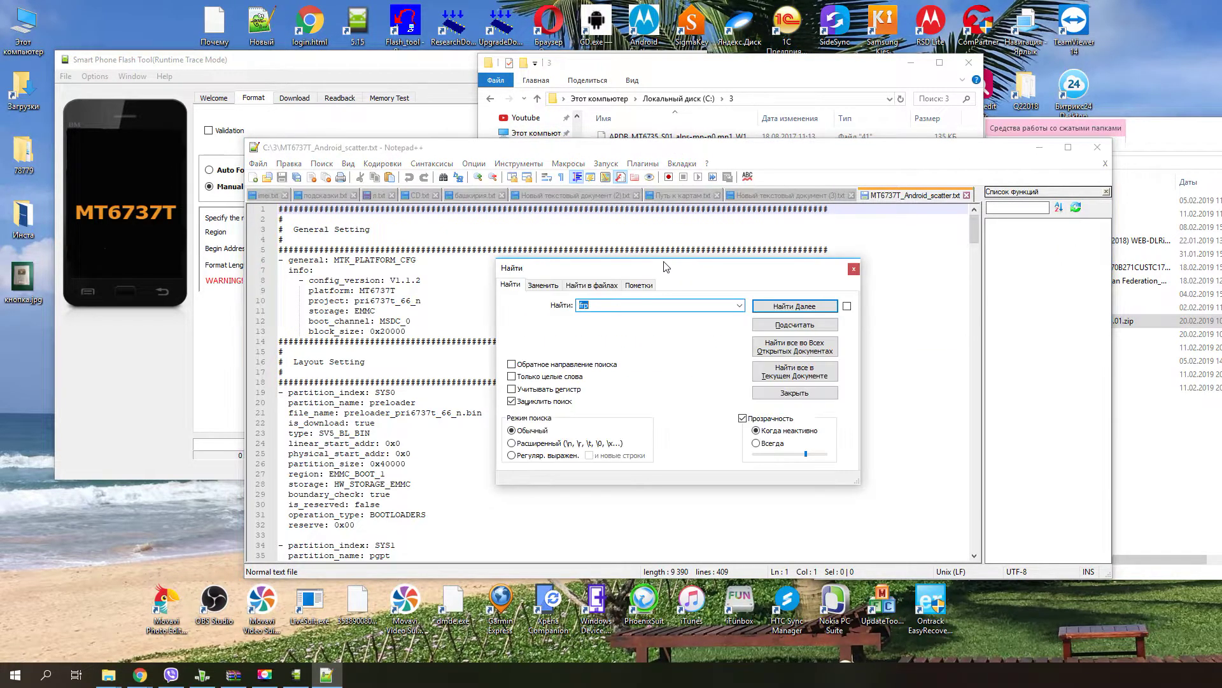
key("Return")
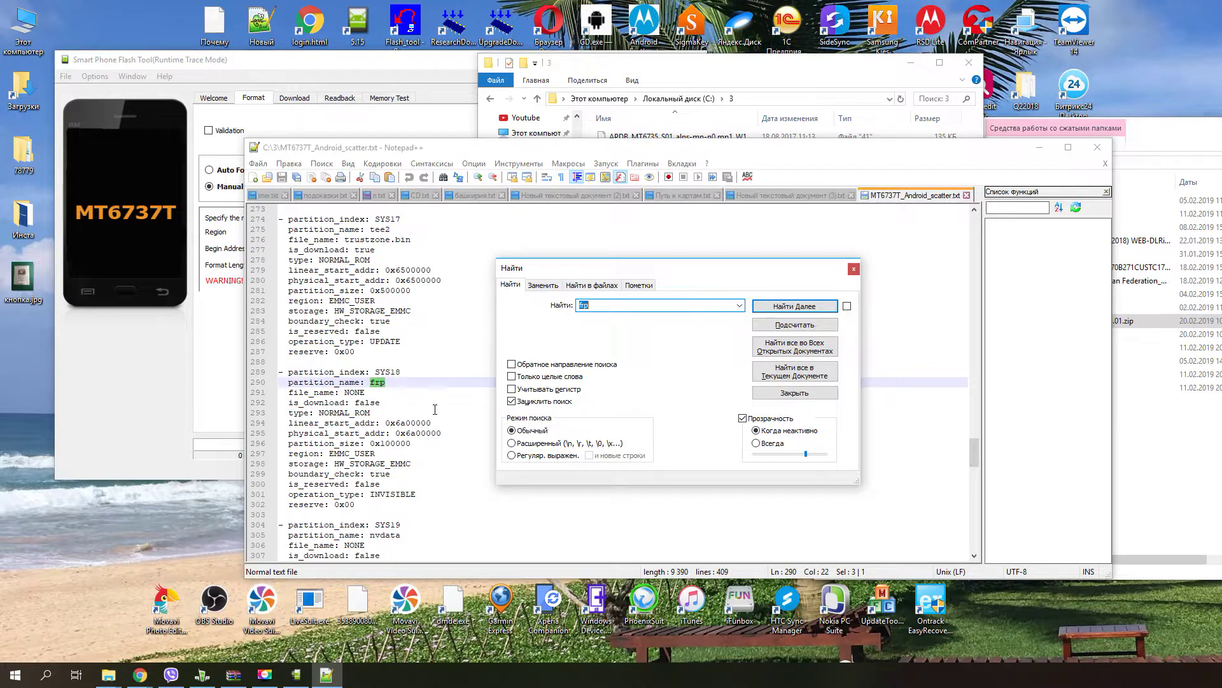
Step: Copy the frp partition's values into the manual format settings: begin address 0x6a00000 and format length 0x100000
double_click(416, 417)
double_click(411, 423)
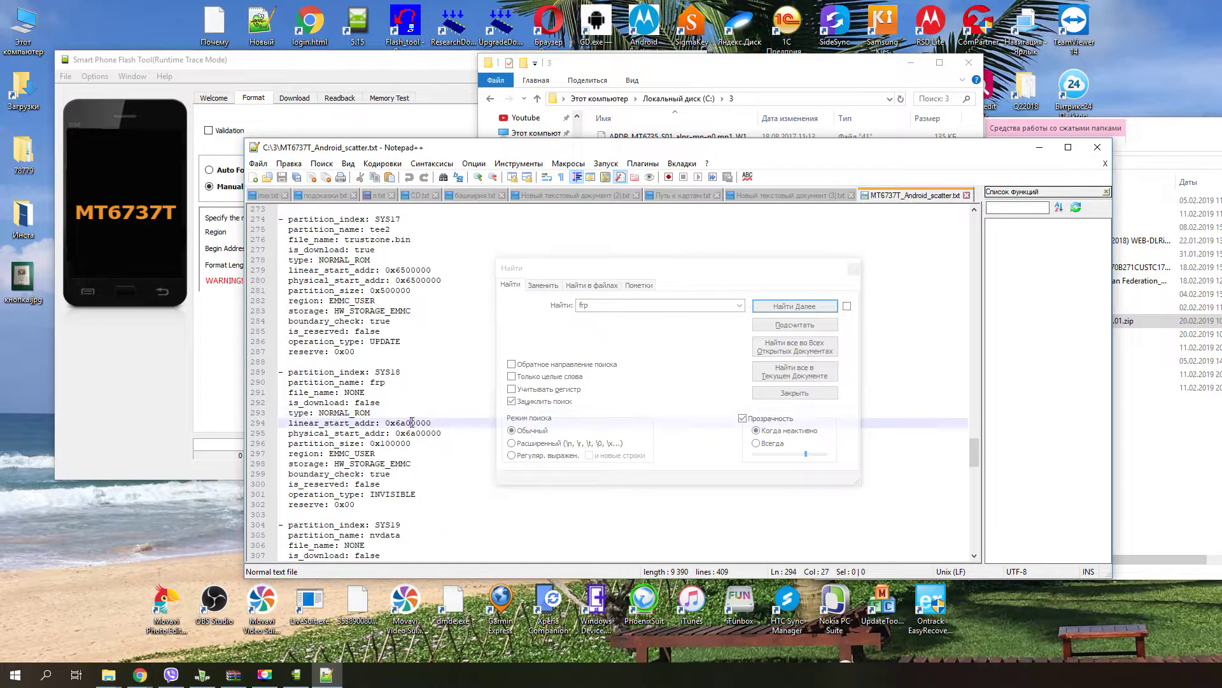
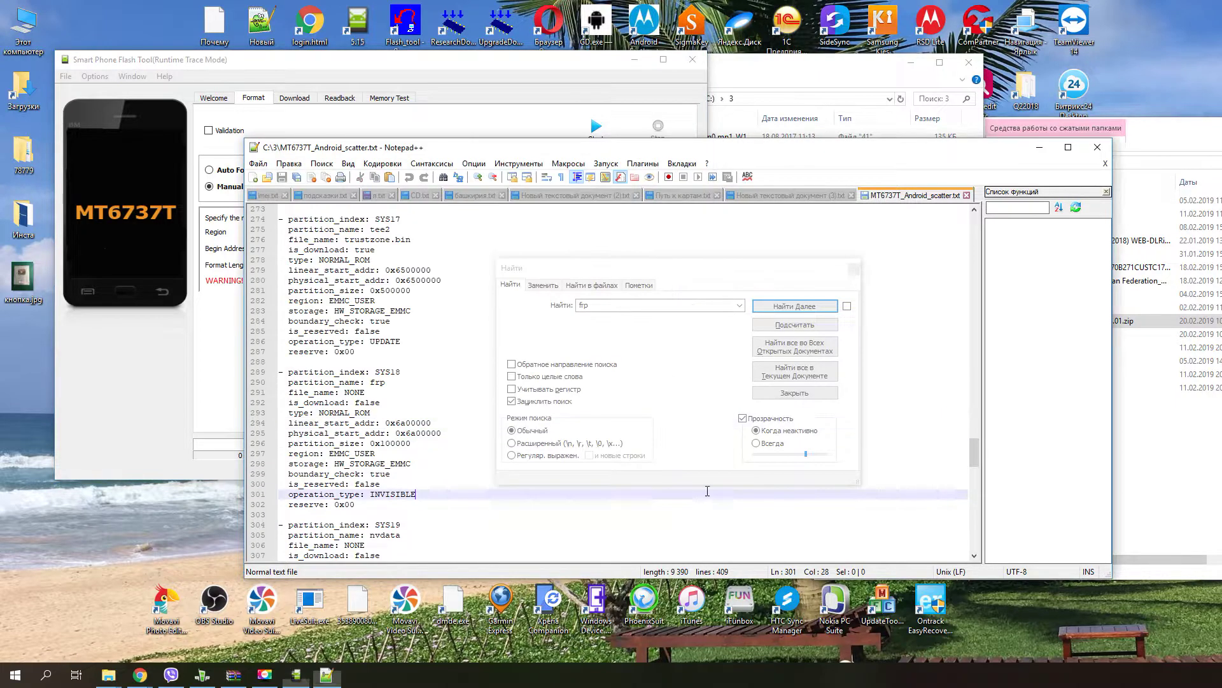
left_click(387, 442)
double_click(389, 443)
key("ctrl+c")
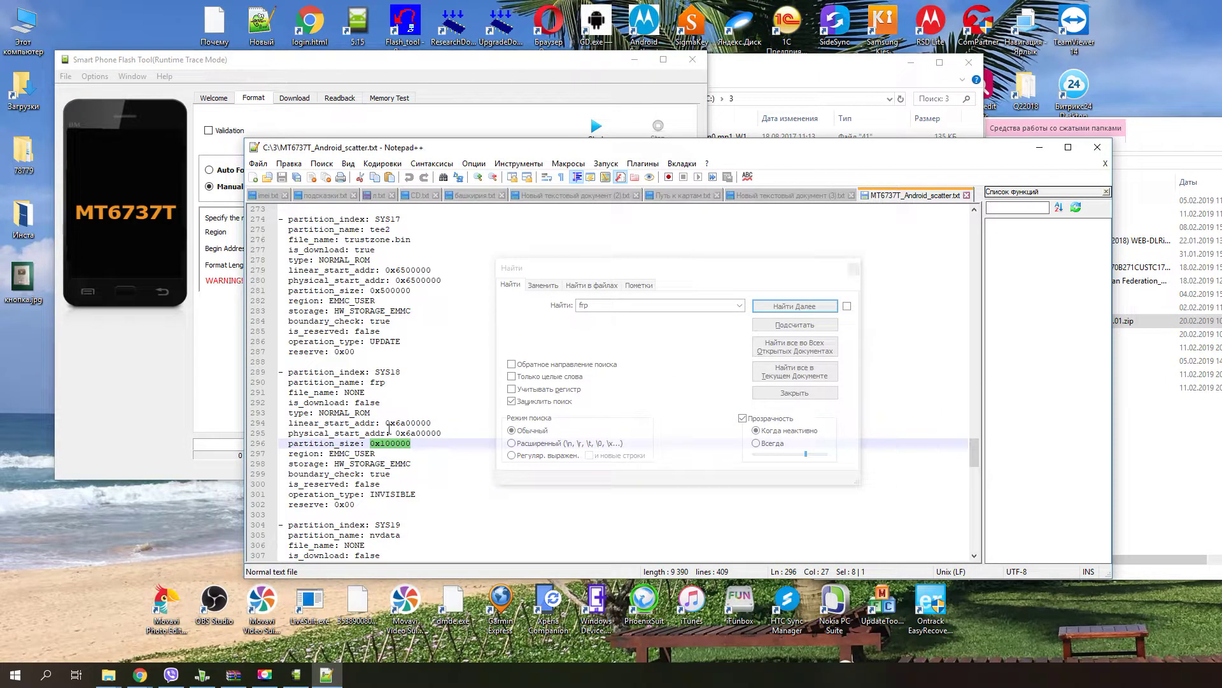
left_click(217, 254)
double_click(305, 264)
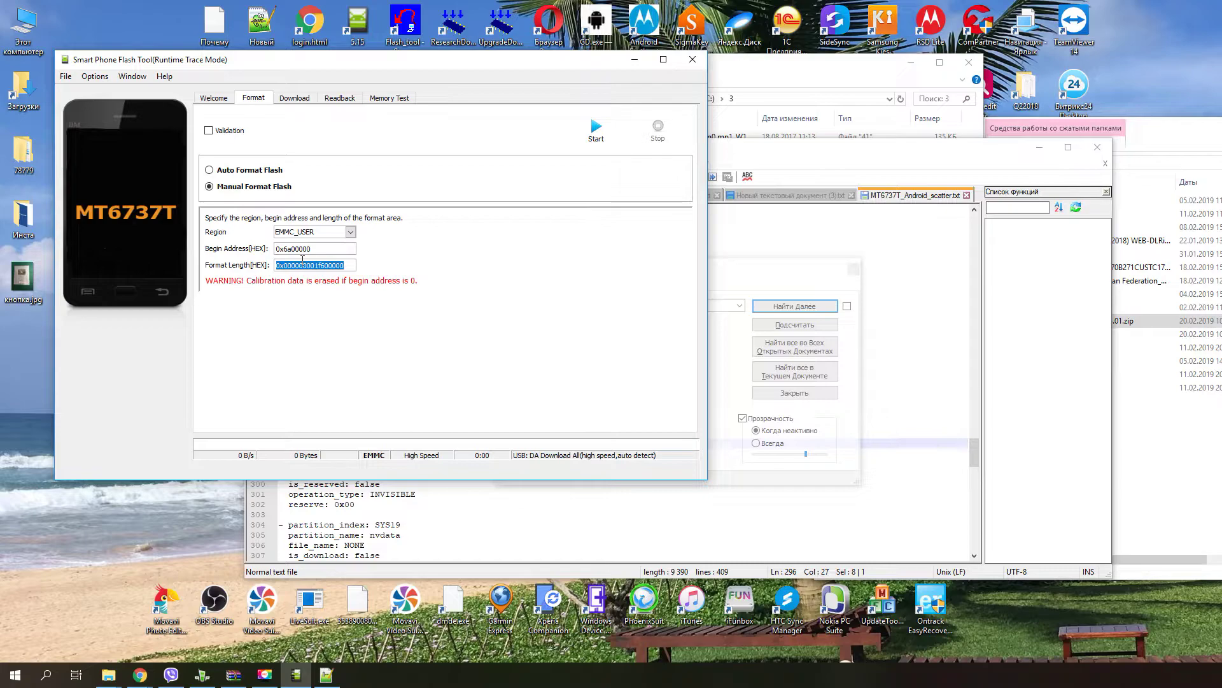
key("ctrl+v")
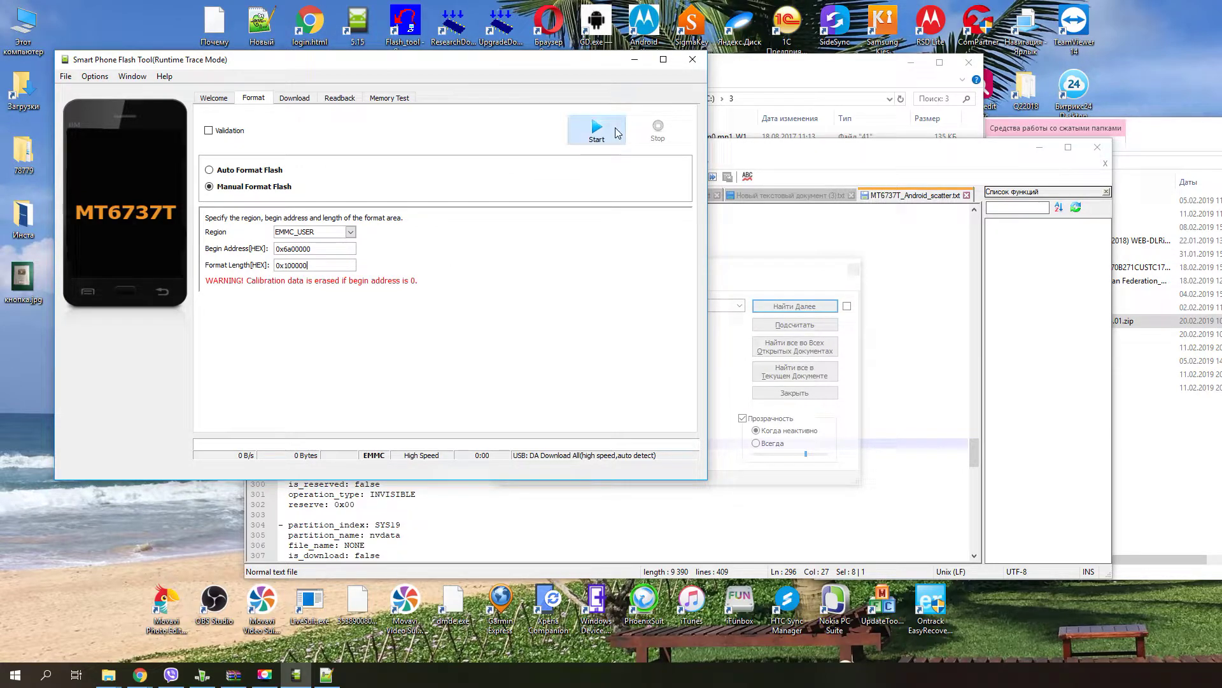
Step: Start the manual format, stop it, and switch back to automatic flash formatting
left_click(596, 129)
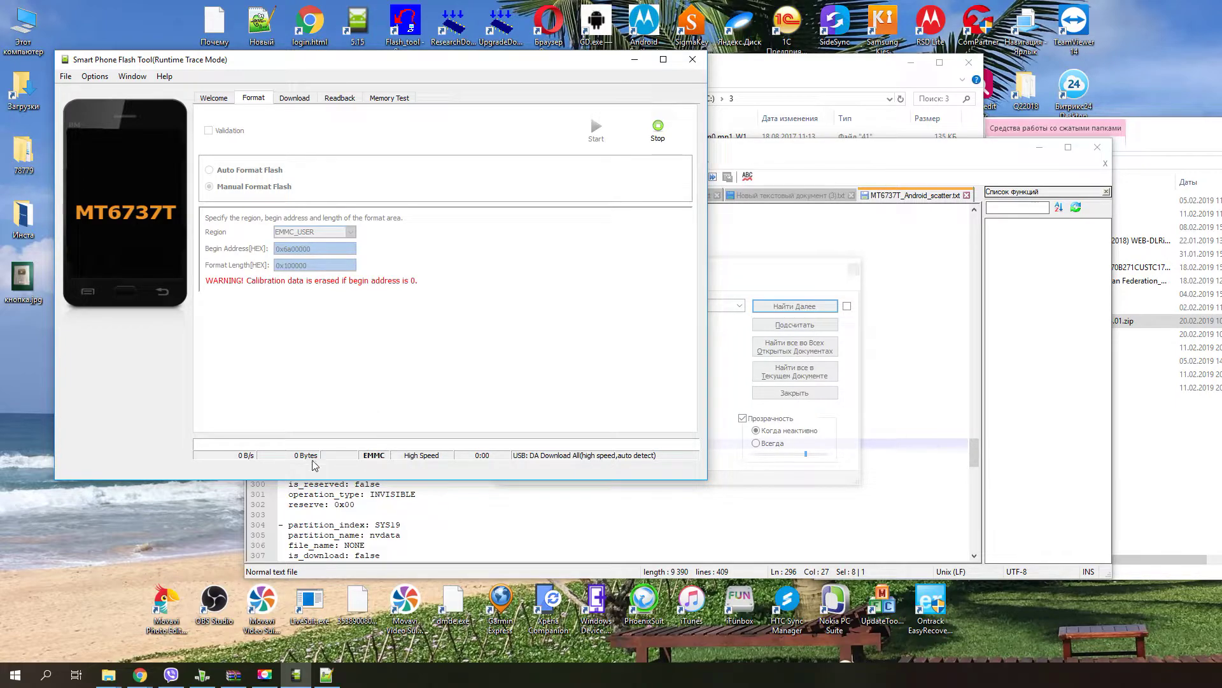
left_click(658, 130)
left_click(270, 173)
Step: Set the download mode to Firmware Upgrade with all partitions, start the download and move the flash tool's window aside
left_click(296, 99)
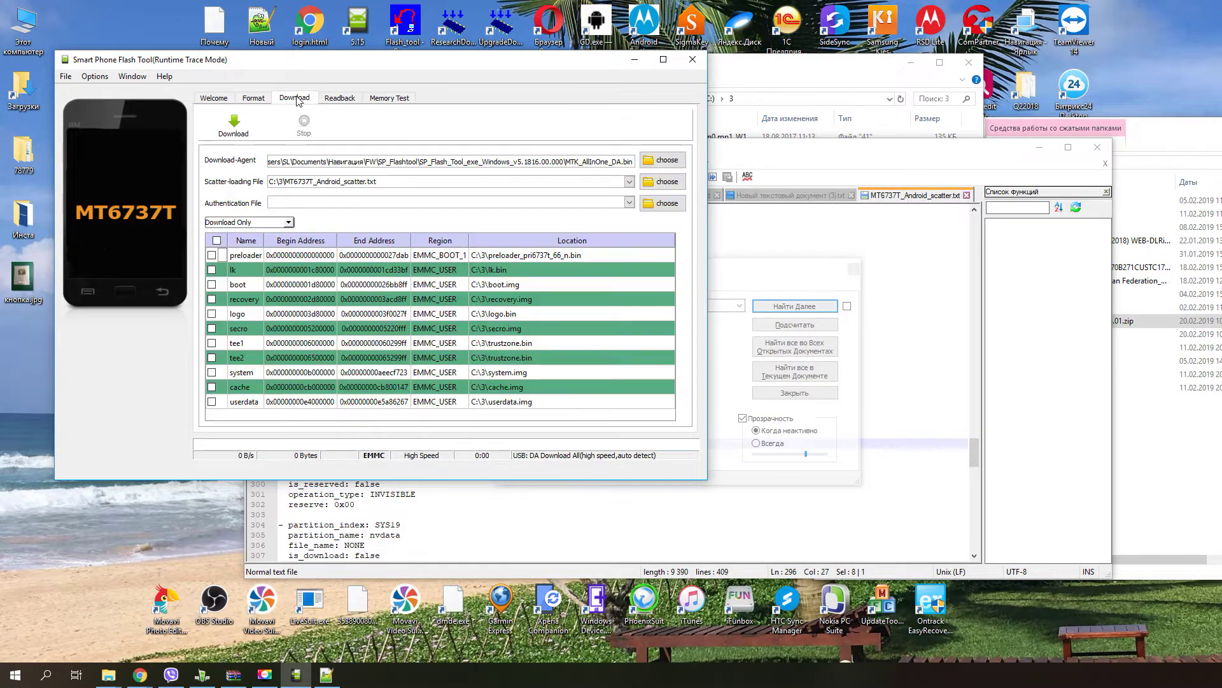
left_click(252, 222)
left_click(237, 241)
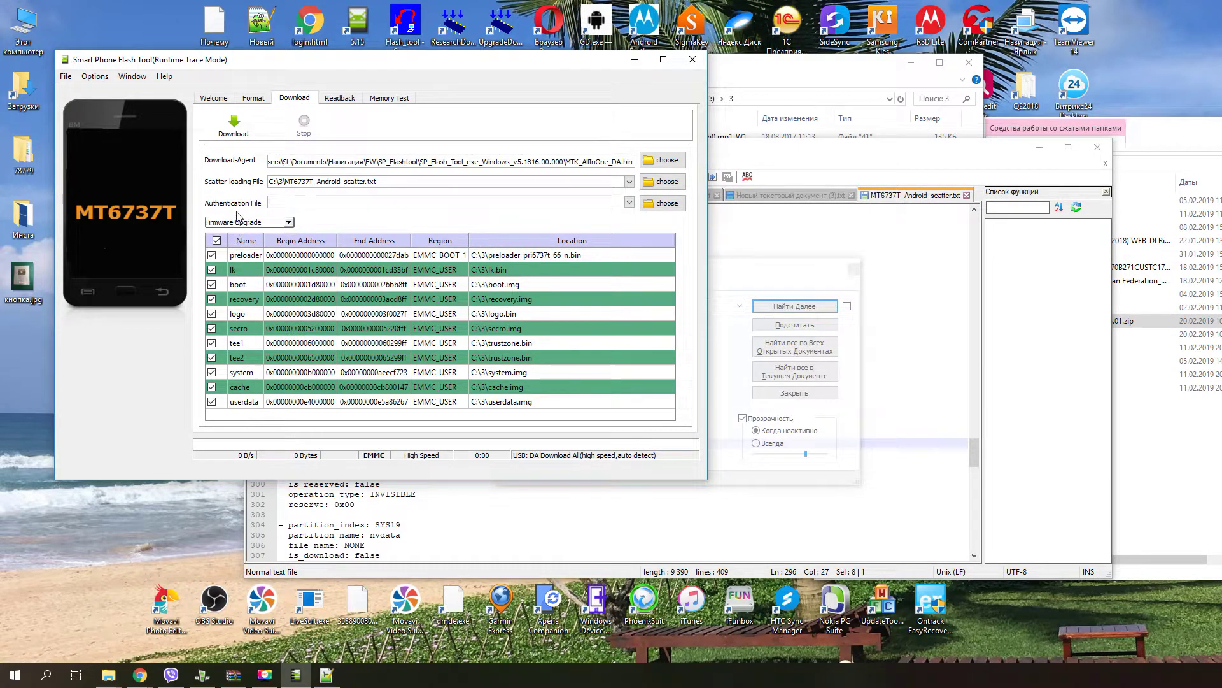
left_click(238, 127)
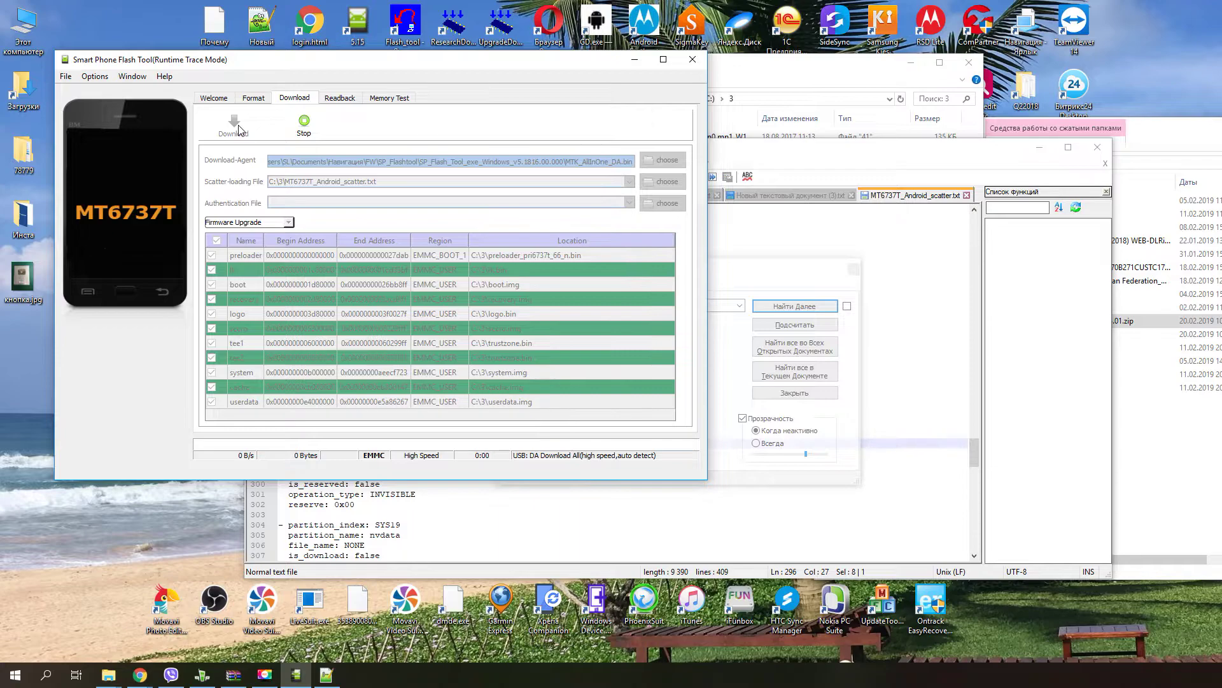
left_click_drag(315, 67, 561, 66)
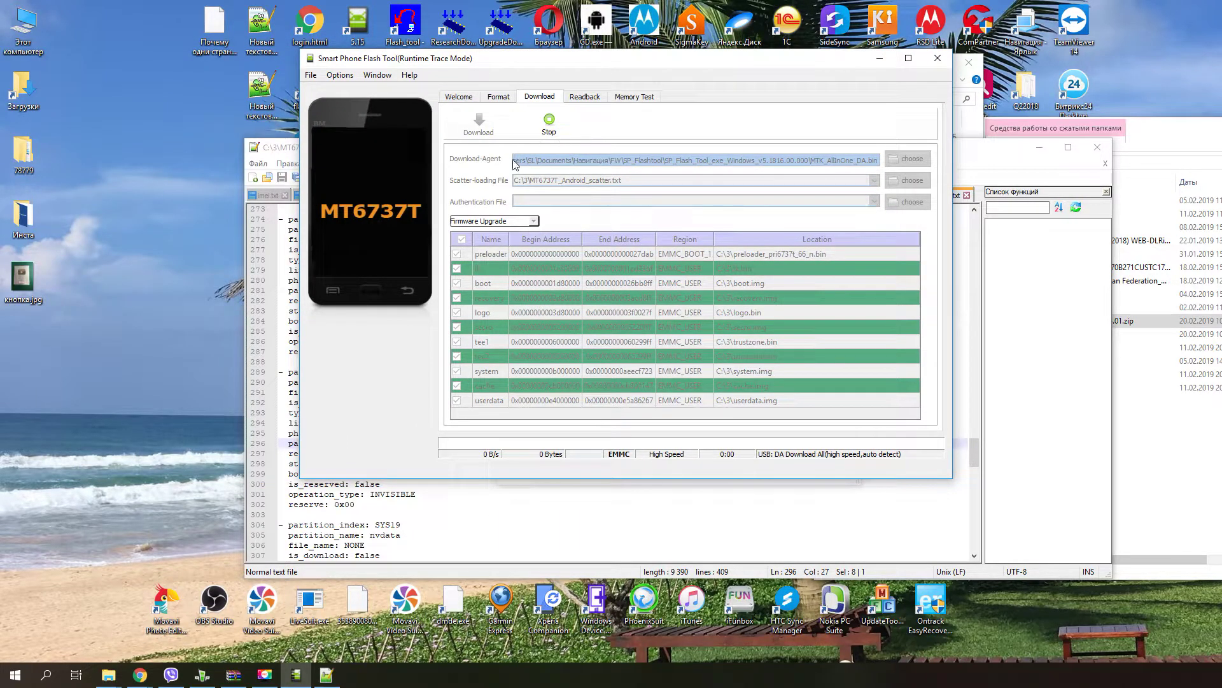
left_click(489, 132)
Step: Open Device Manager and show the driver properties of MediaTek PreLoader USB VCOM (Android) among the other devices
right_click(9, 681)
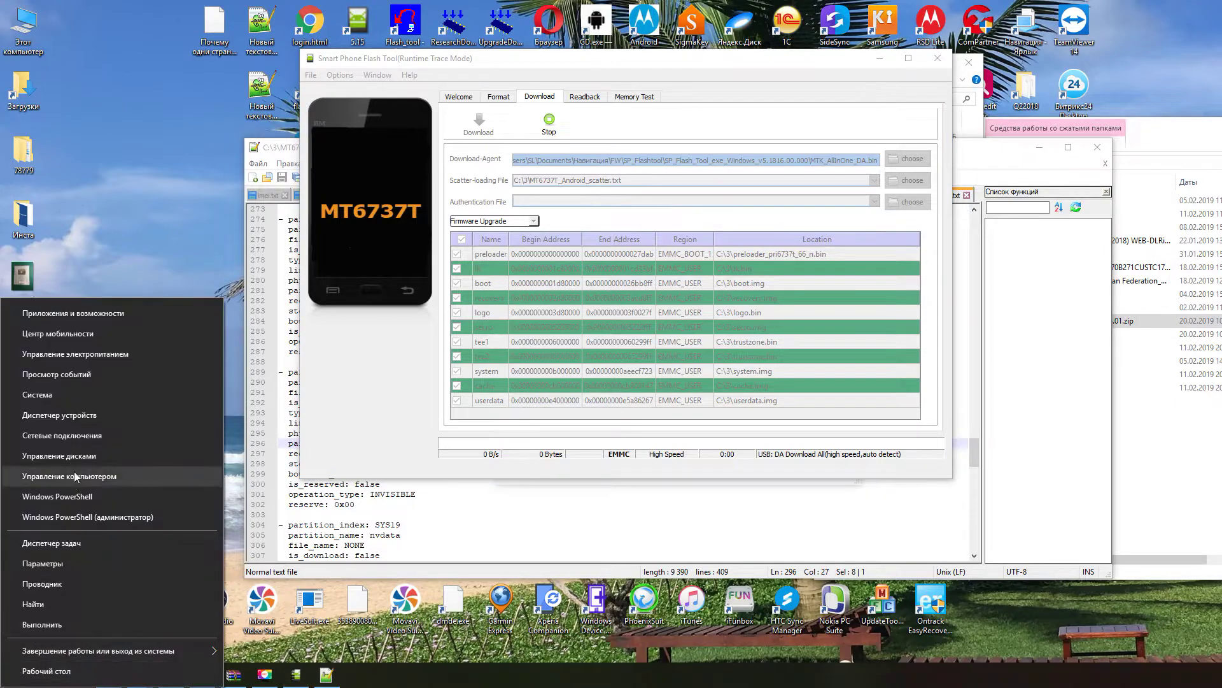
left_click(80, 420)
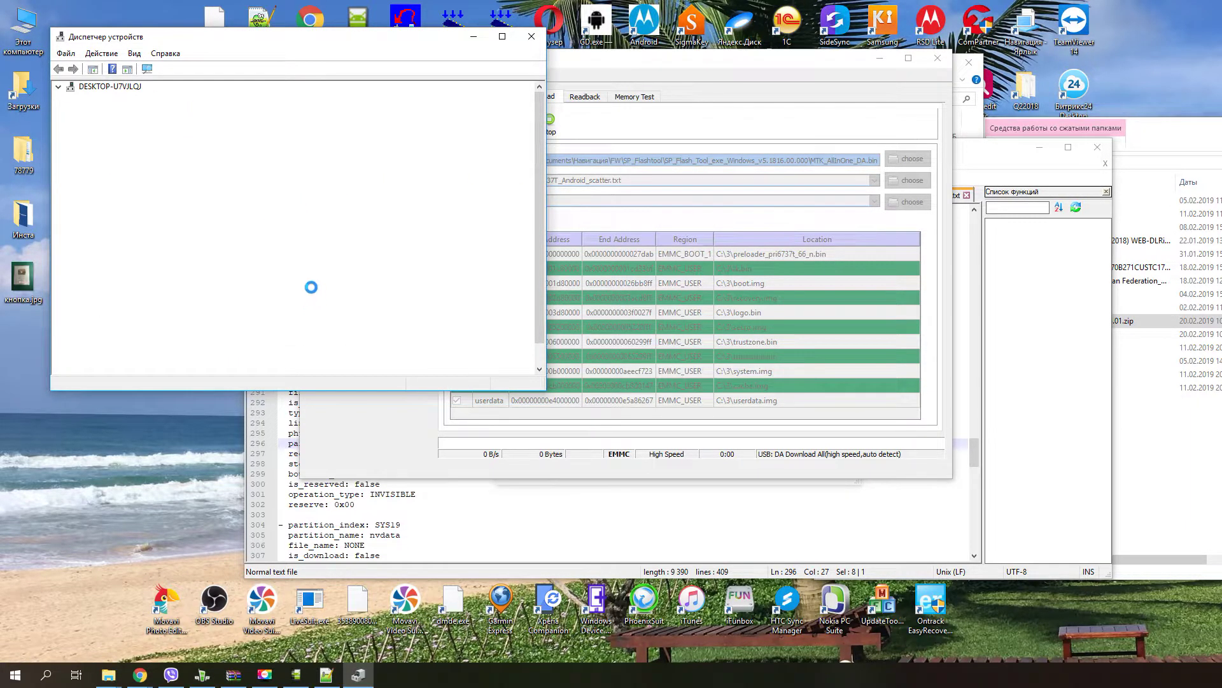
left_click(649, 130)
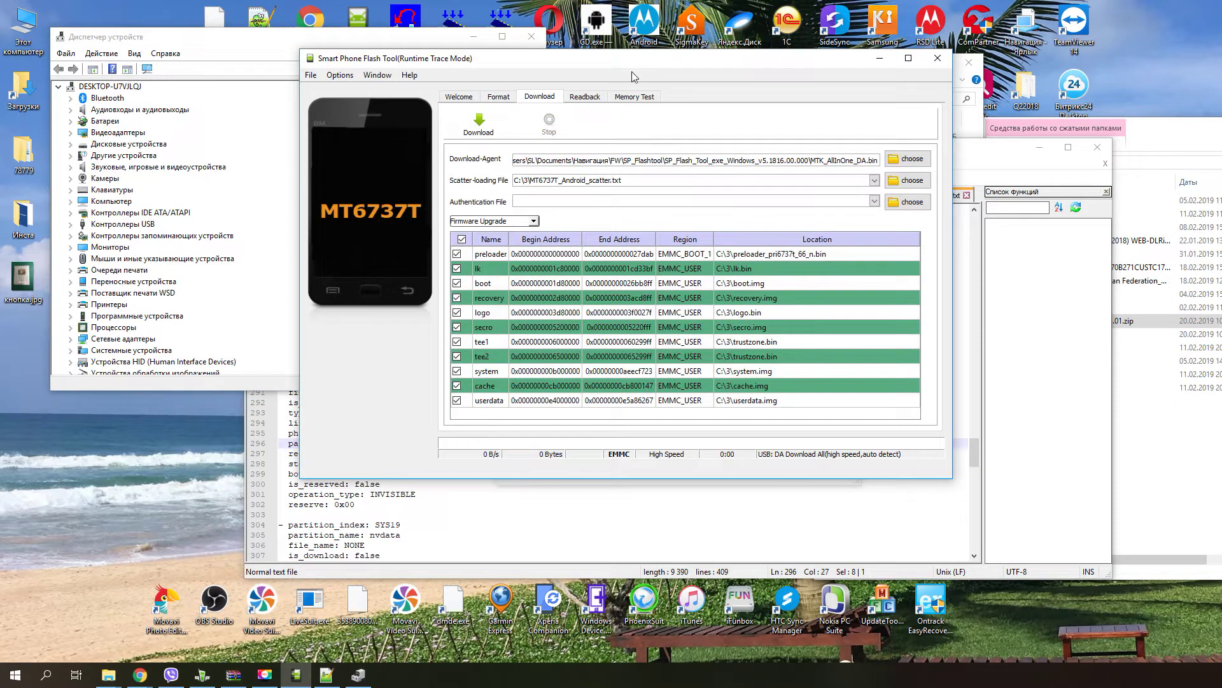
left_click(248, 39)
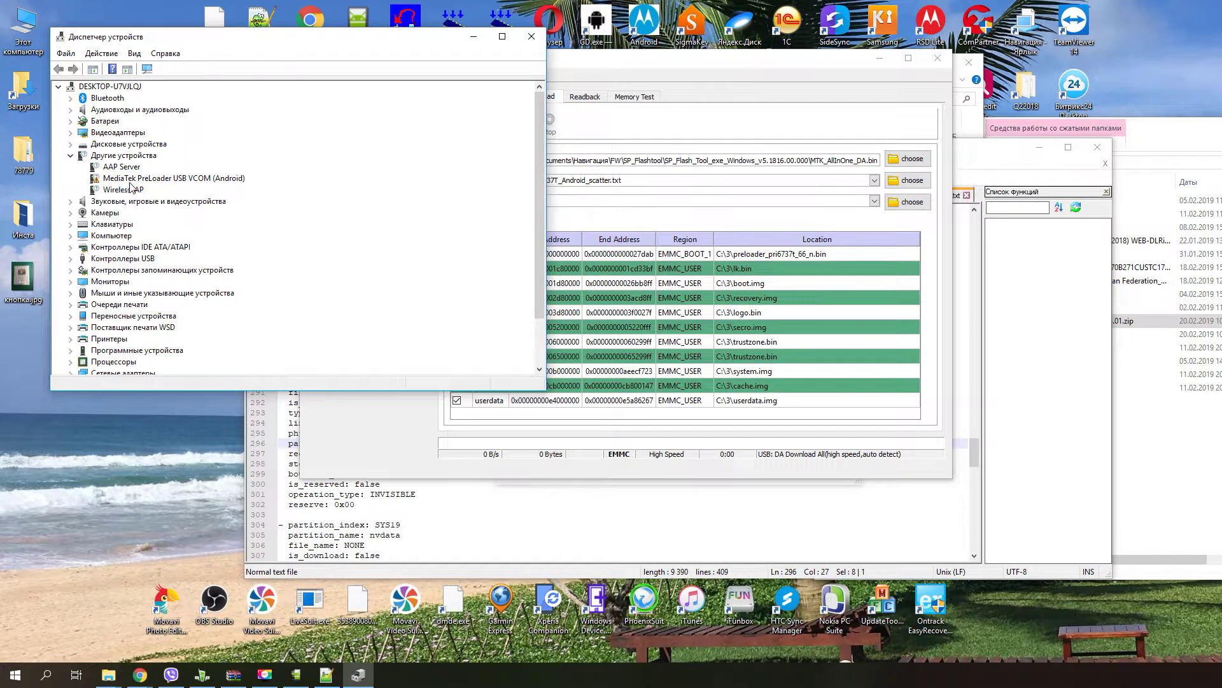
right_click(140, 179)
left_click(189, 250)
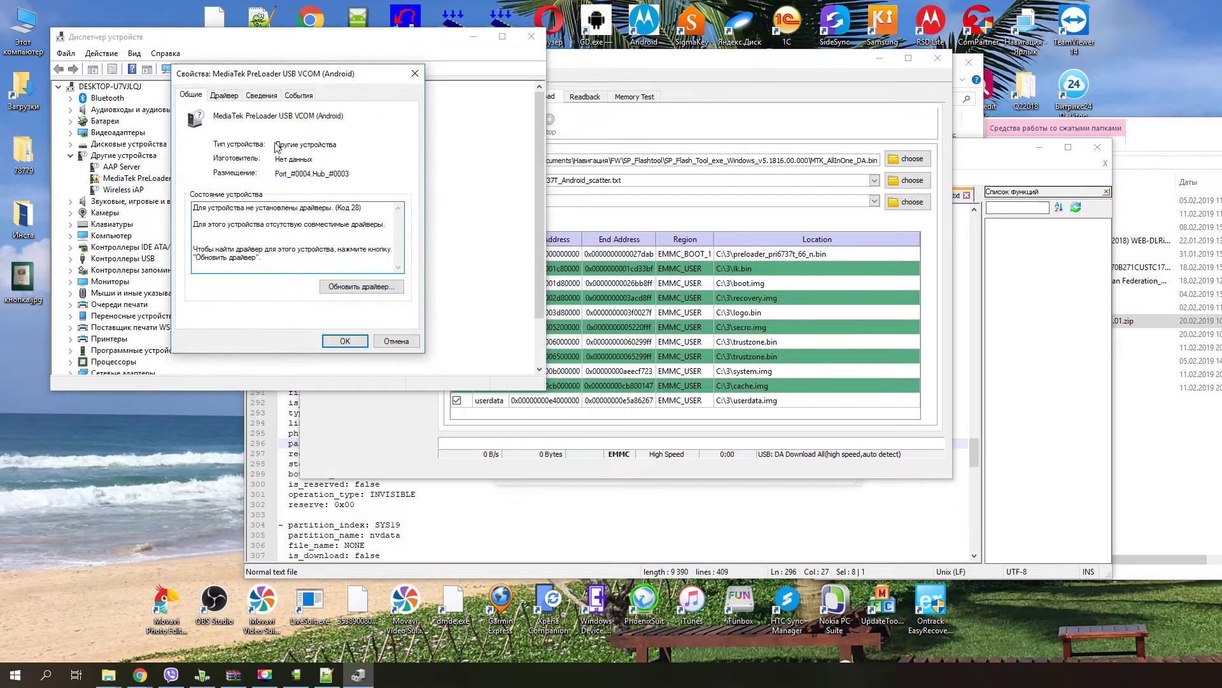
left_click(224, 95)
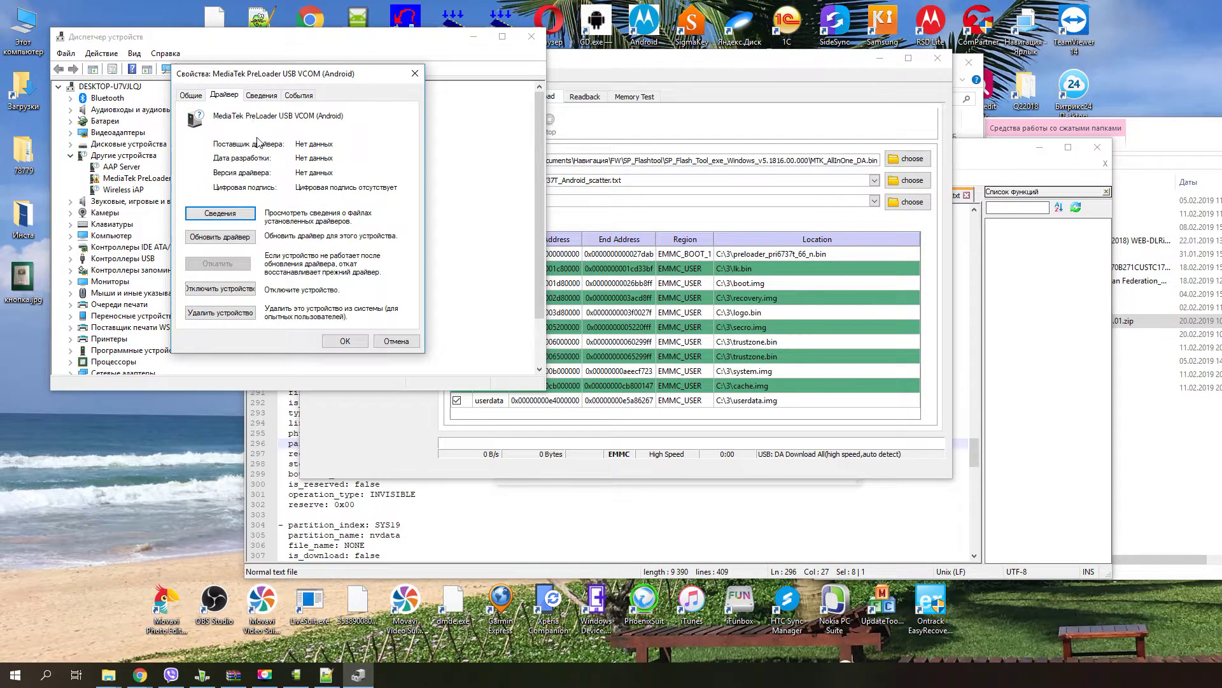
Step: Update the MediaTek PreLoader USB VCOM driver from the MTK folder inside Драйвера on this computer, then close the driver dialogs
left_click(219, 236)
left_click(219, 294)
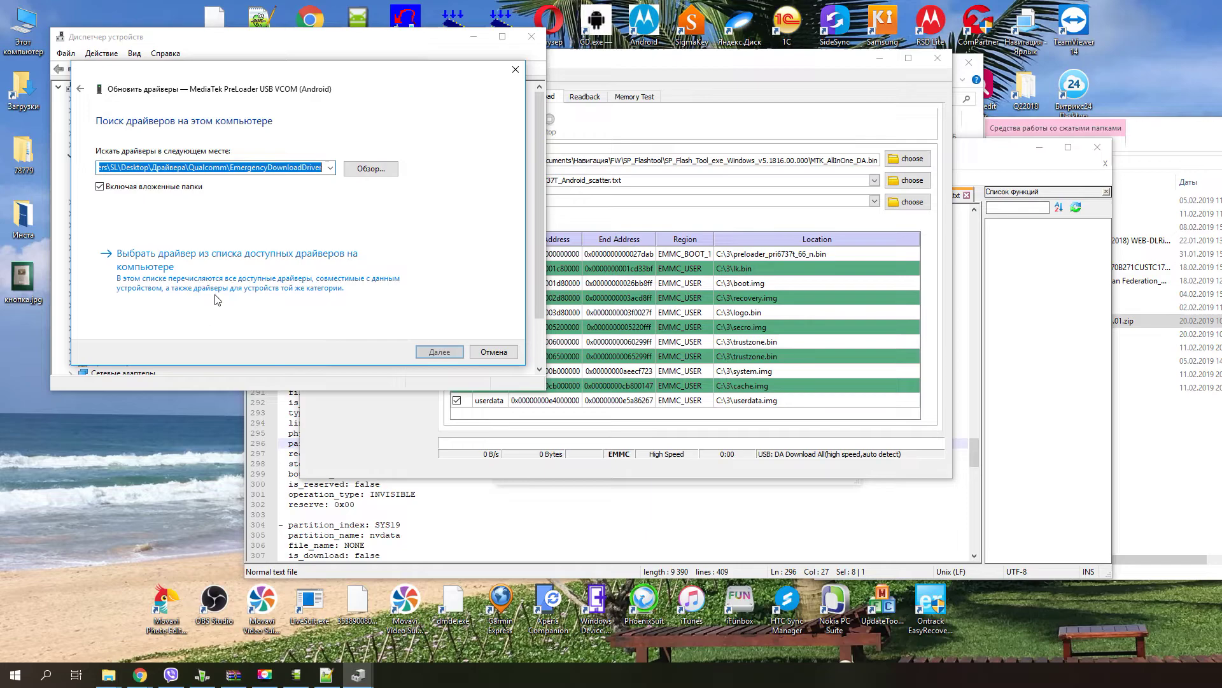
left_click(354, 169)
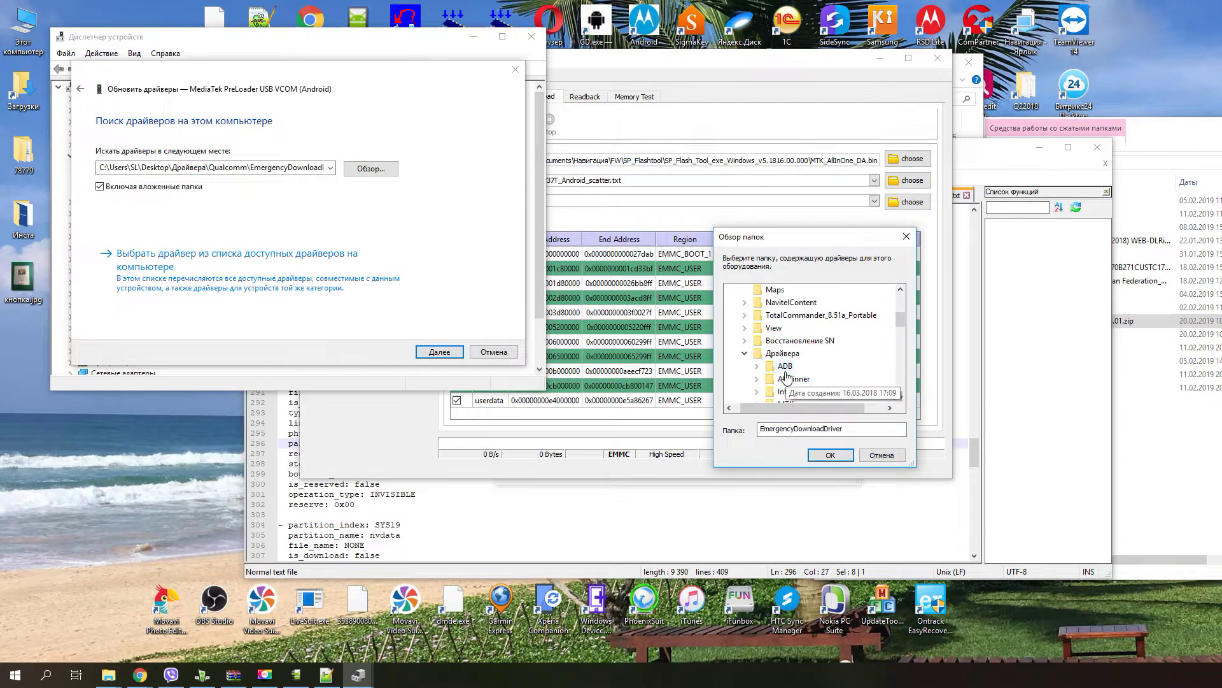
double_click(788, 327)
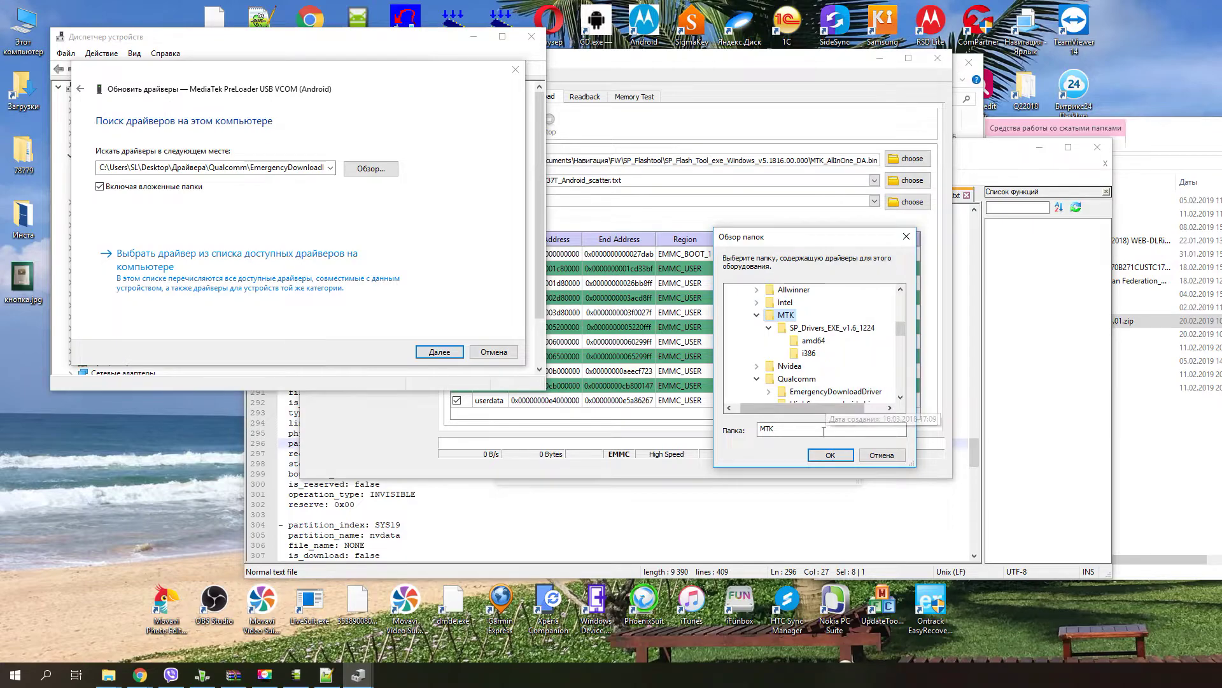
left_click(827, 456)
left_click(455, 352)
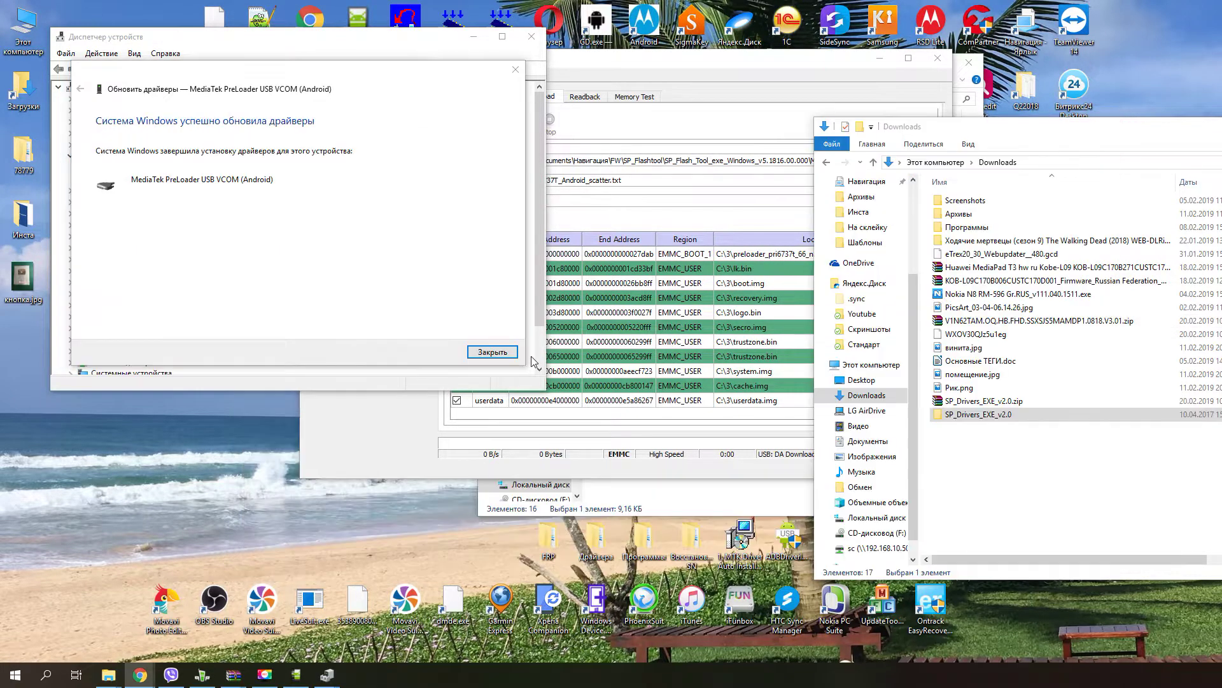
left_click(506, 357)
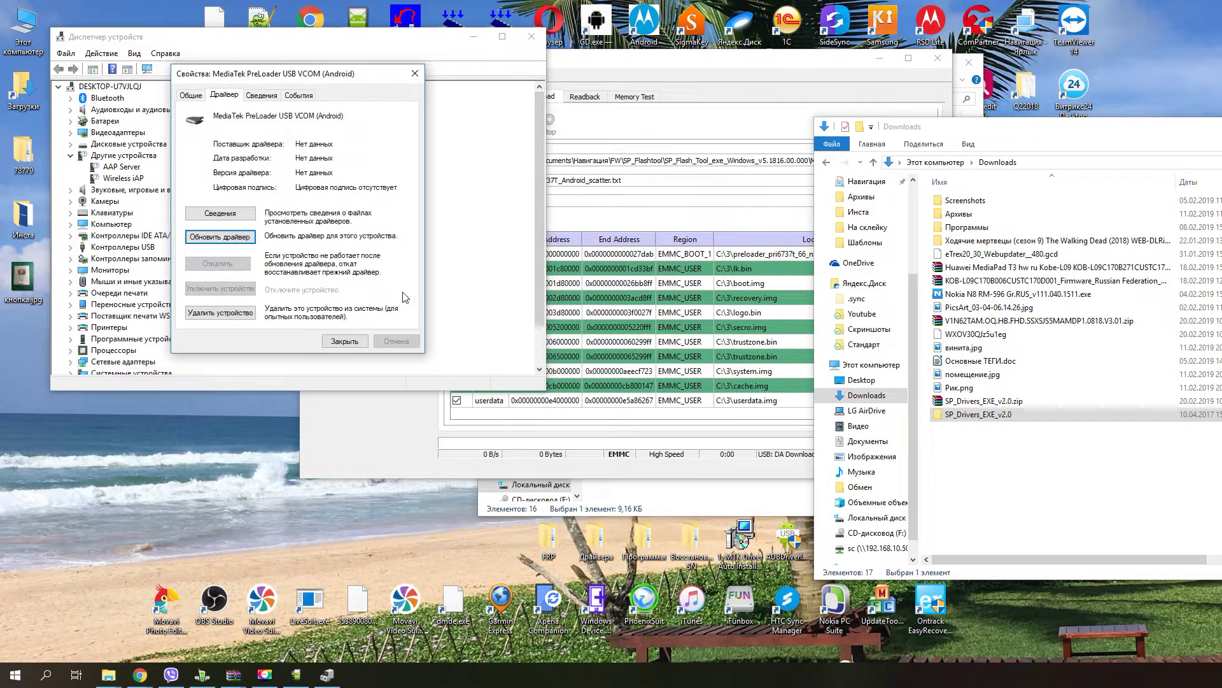
left_click(344, 341)
Step: Switch back to SP Flash Tool and start the Firmware Upgrade download again
left_click(550, 146)
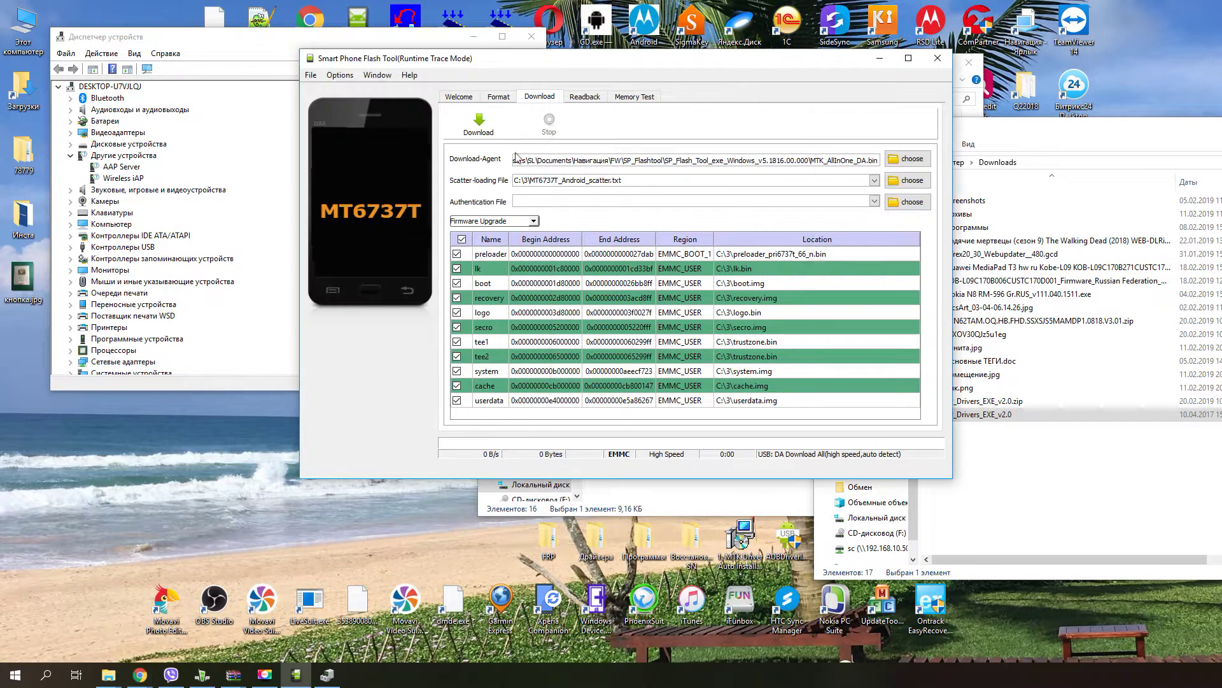
left_click(493, 138)
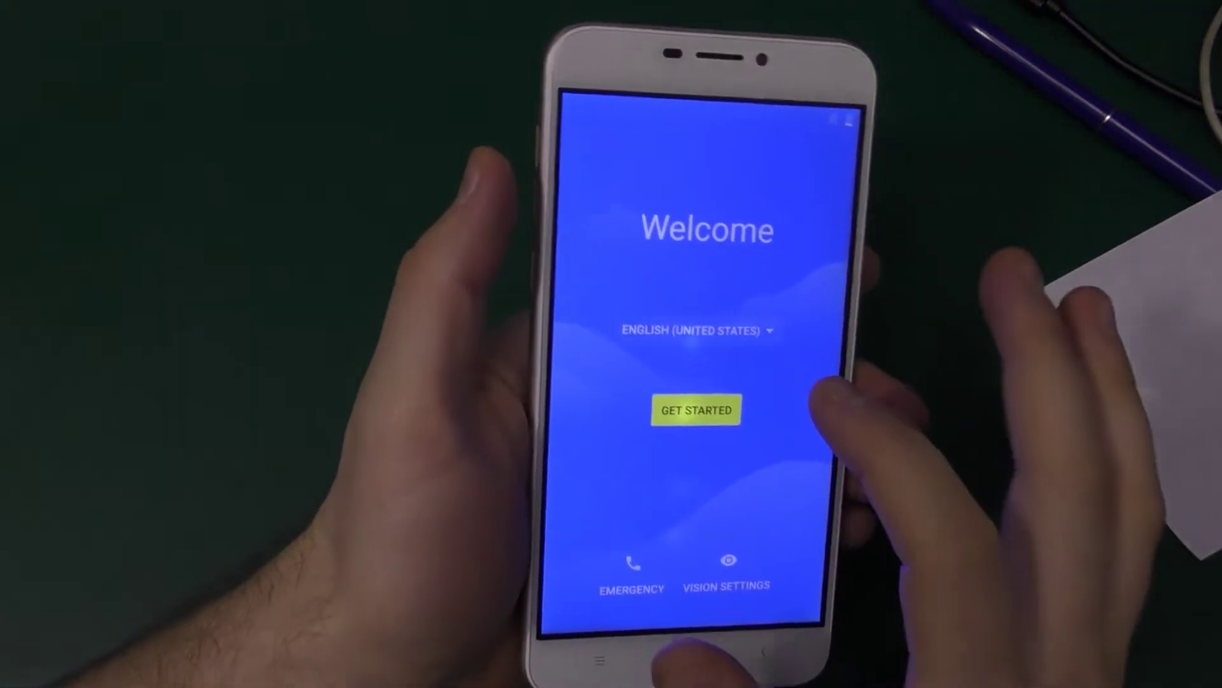
left_click(707, 335)
scroll(694, 382, "down", 10)
scroll(751, 394, "down", 10)
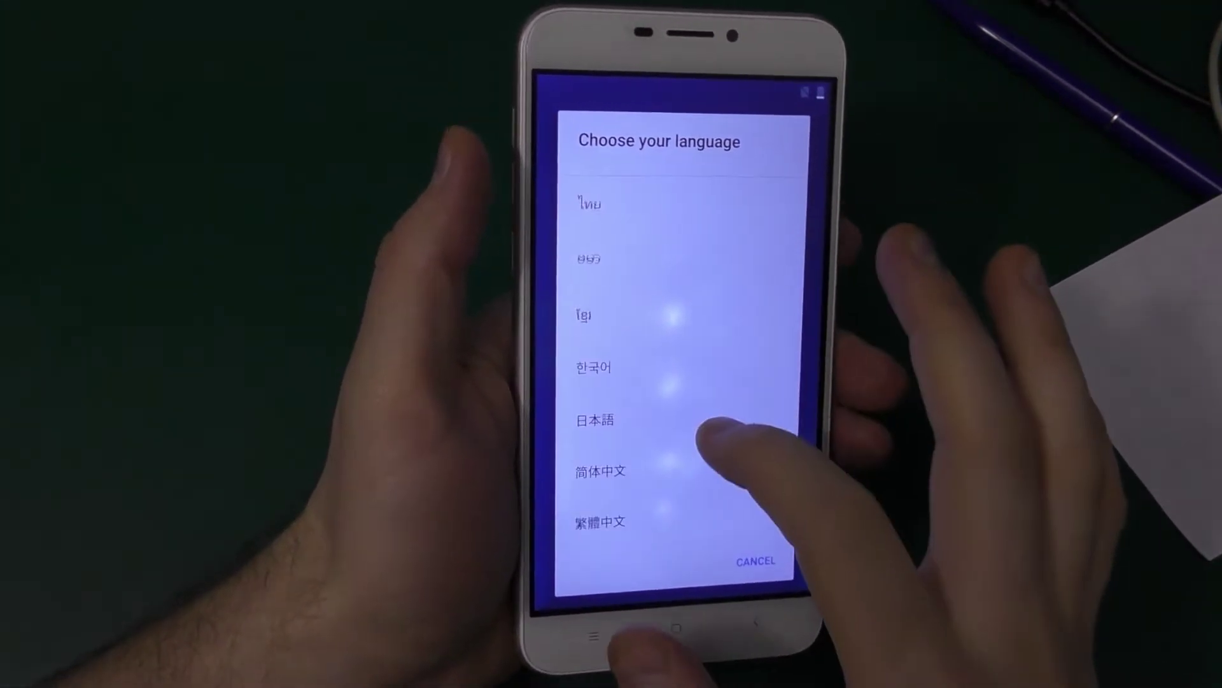
scroll(732, 420, "up", 10)
scroll(732, 420, "up", 2)
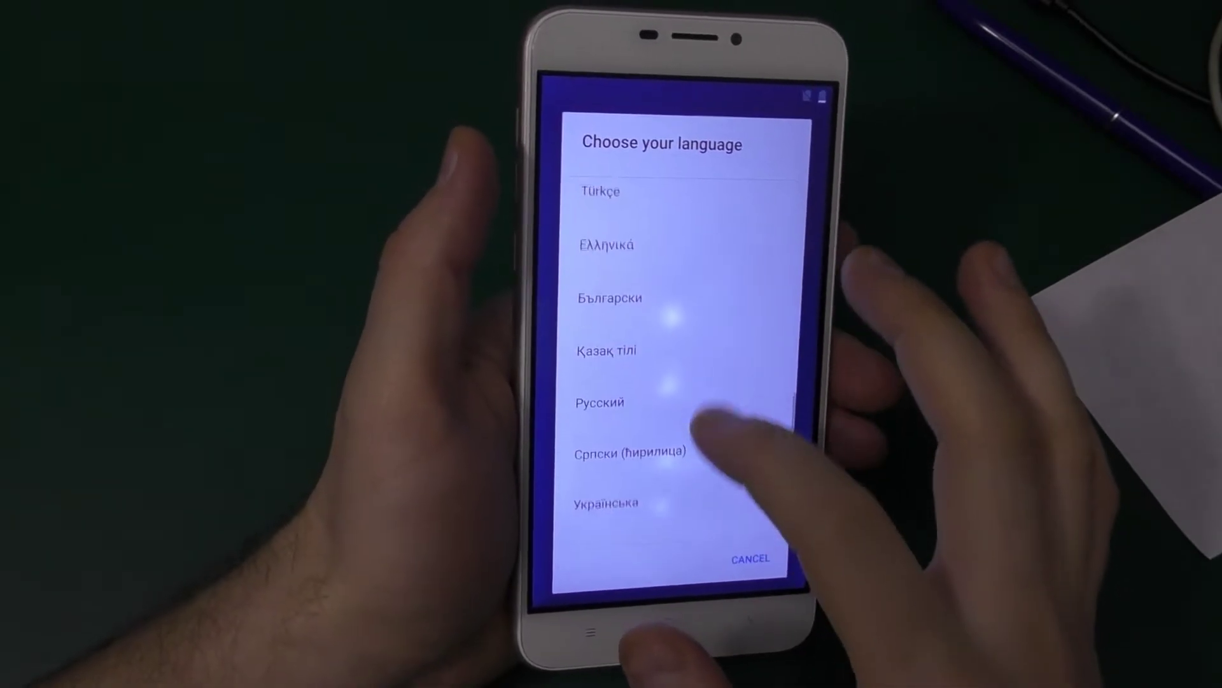
left_click(700, 399)
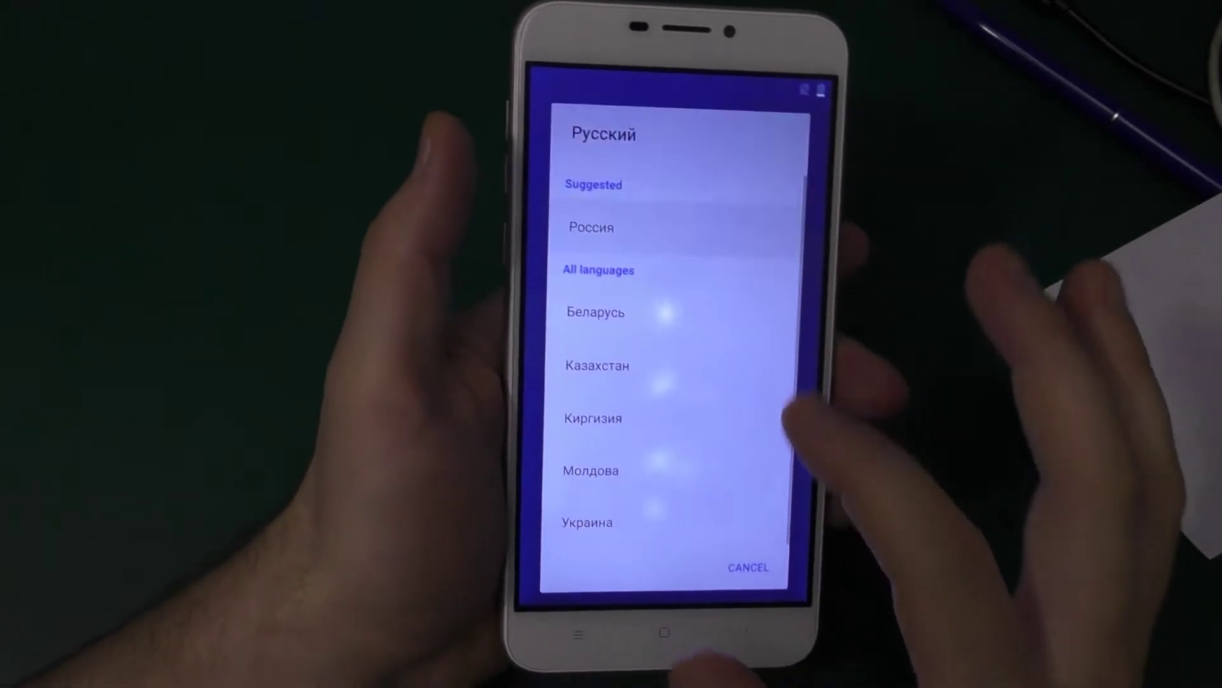
left_click(751, 255)
left_click(667, 366)
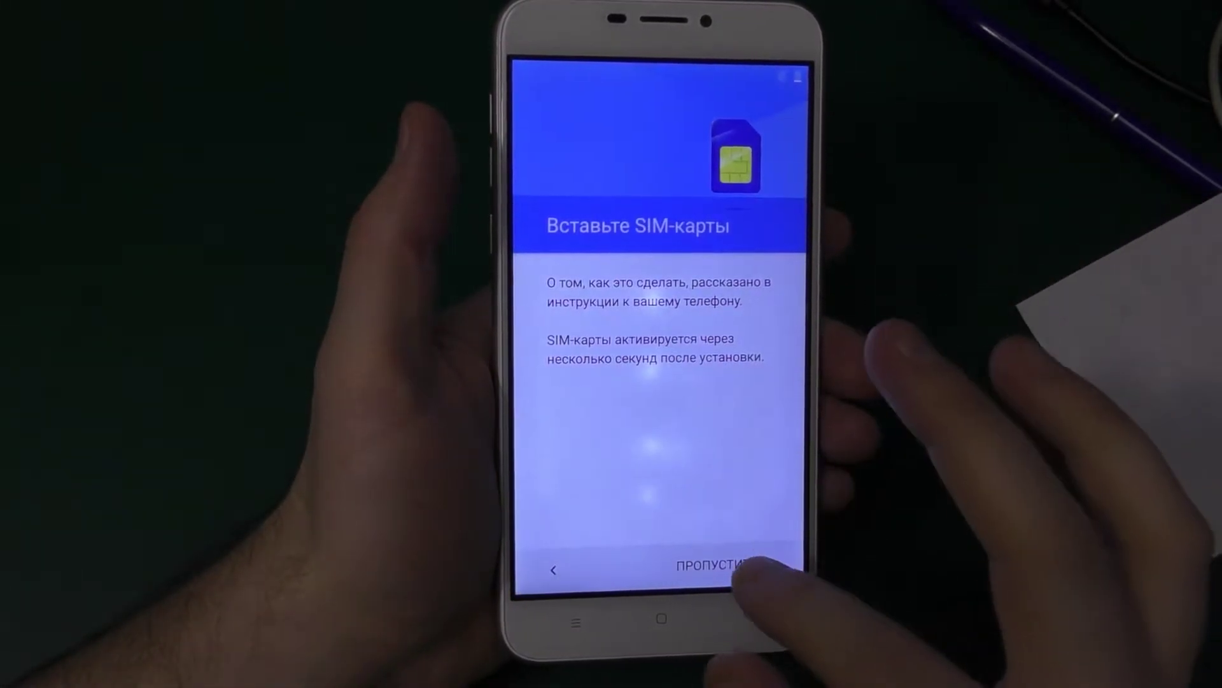
left_click(764, 564)
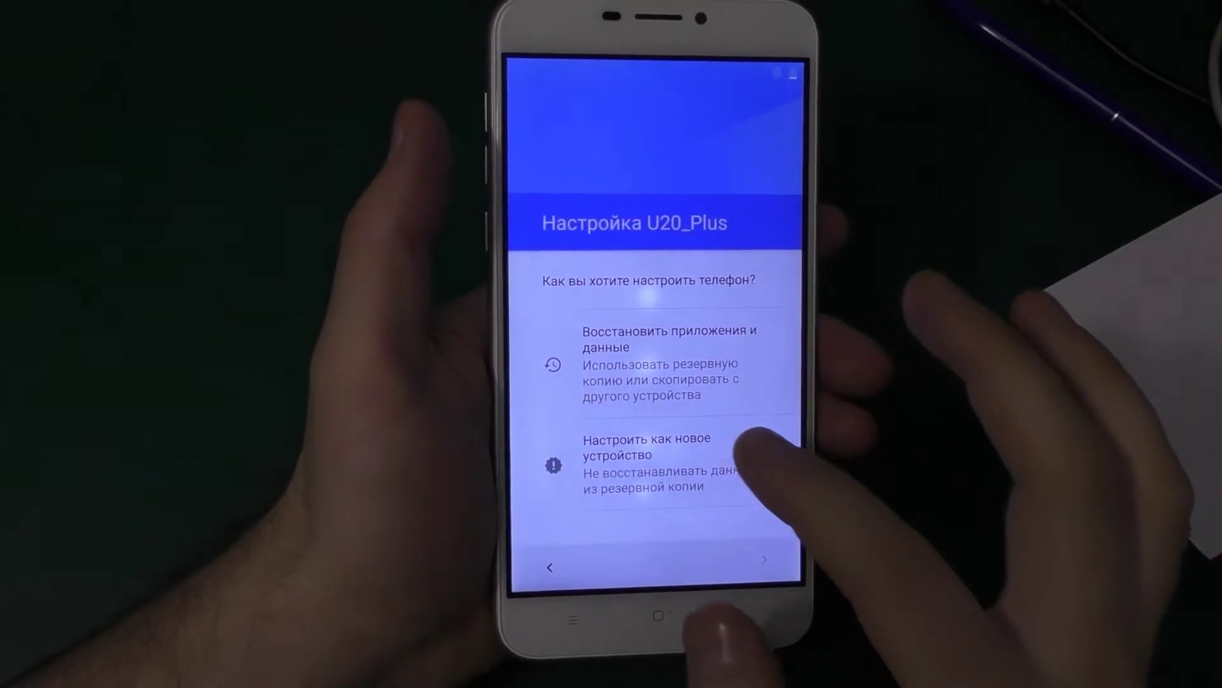
left_click(752, 465)
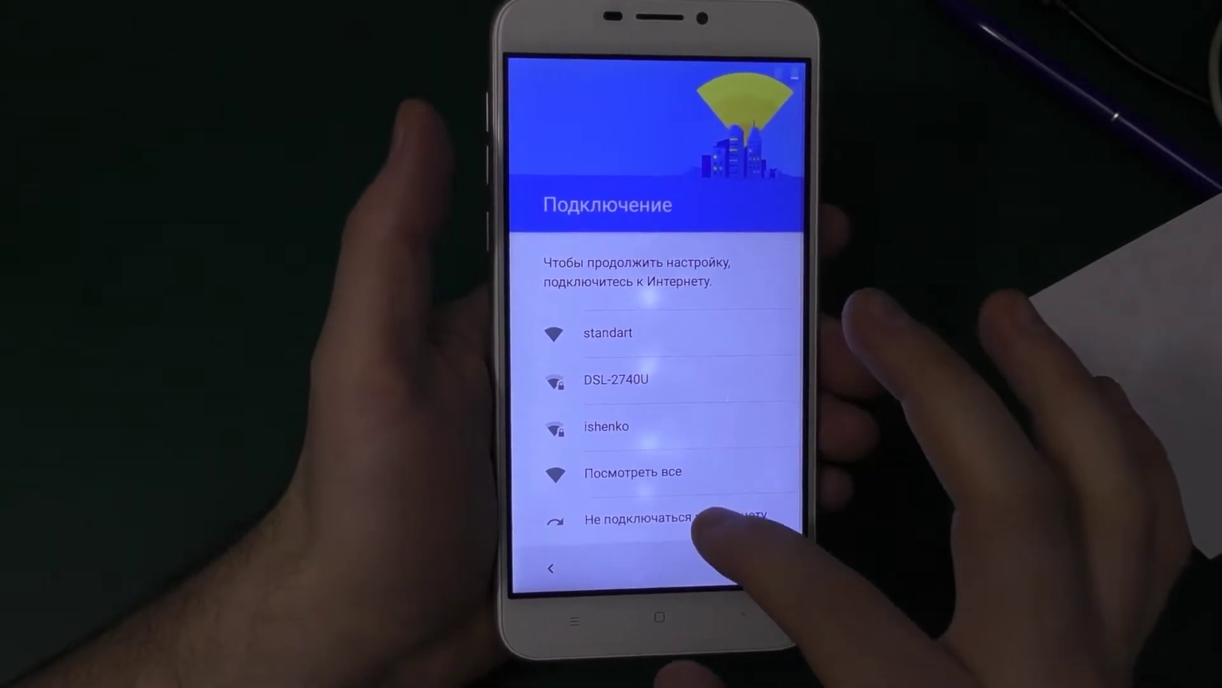
left_click(700, 523)
left_click(677, 433)
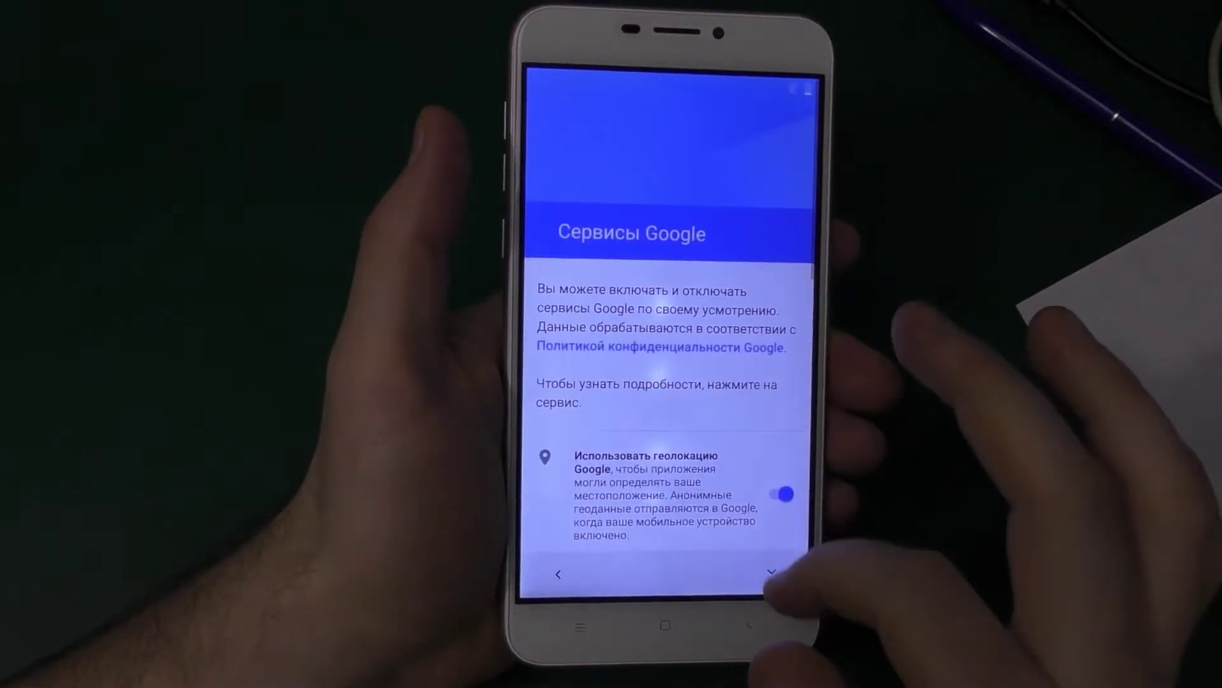
left_click(758, 573)
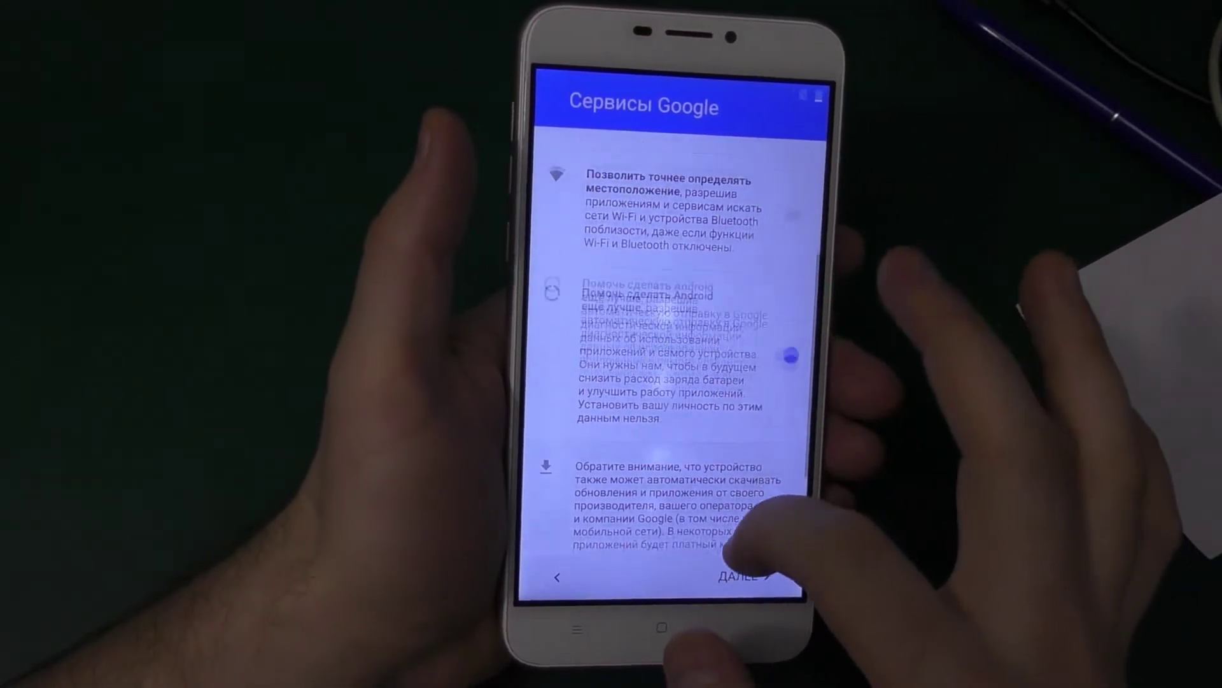
left_click(789, 385)
left_click(774, 591)
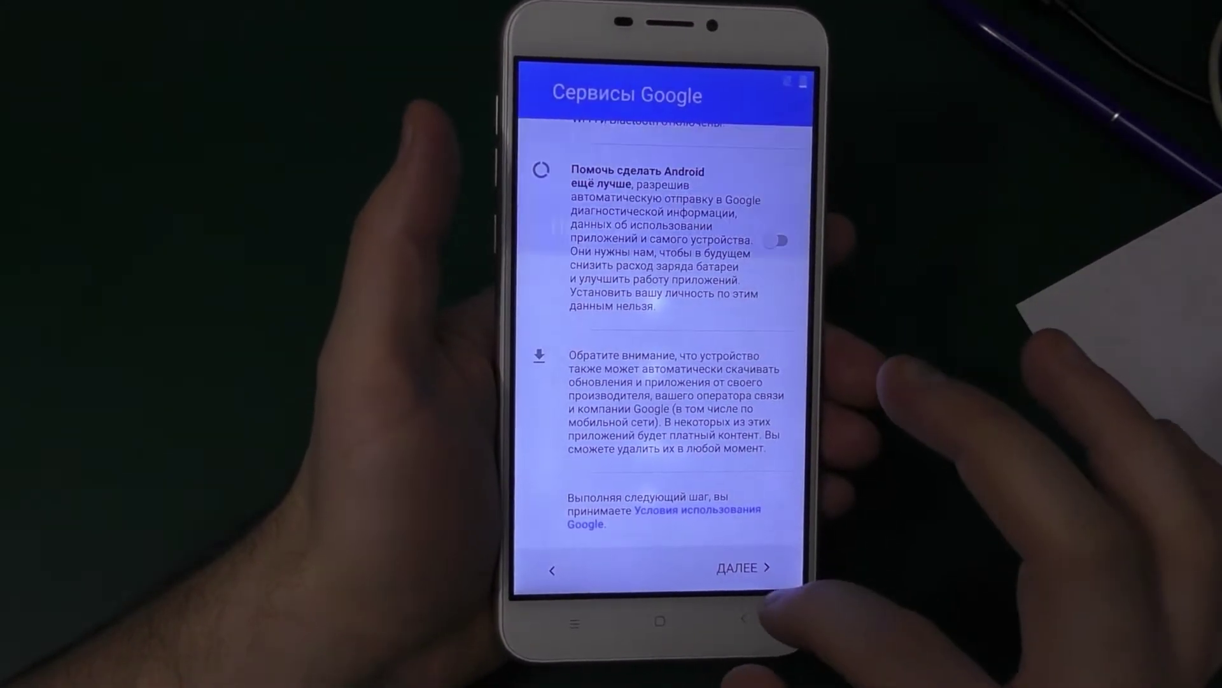
left_click(738, 567)
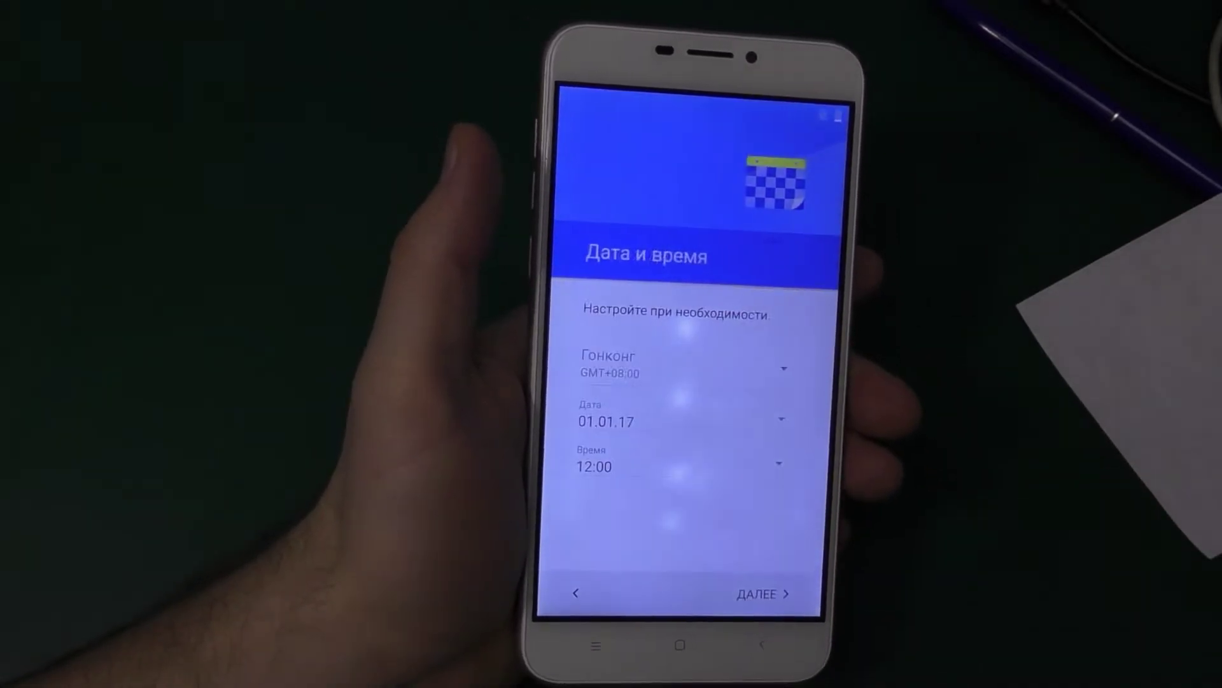
left_click(761, 580)
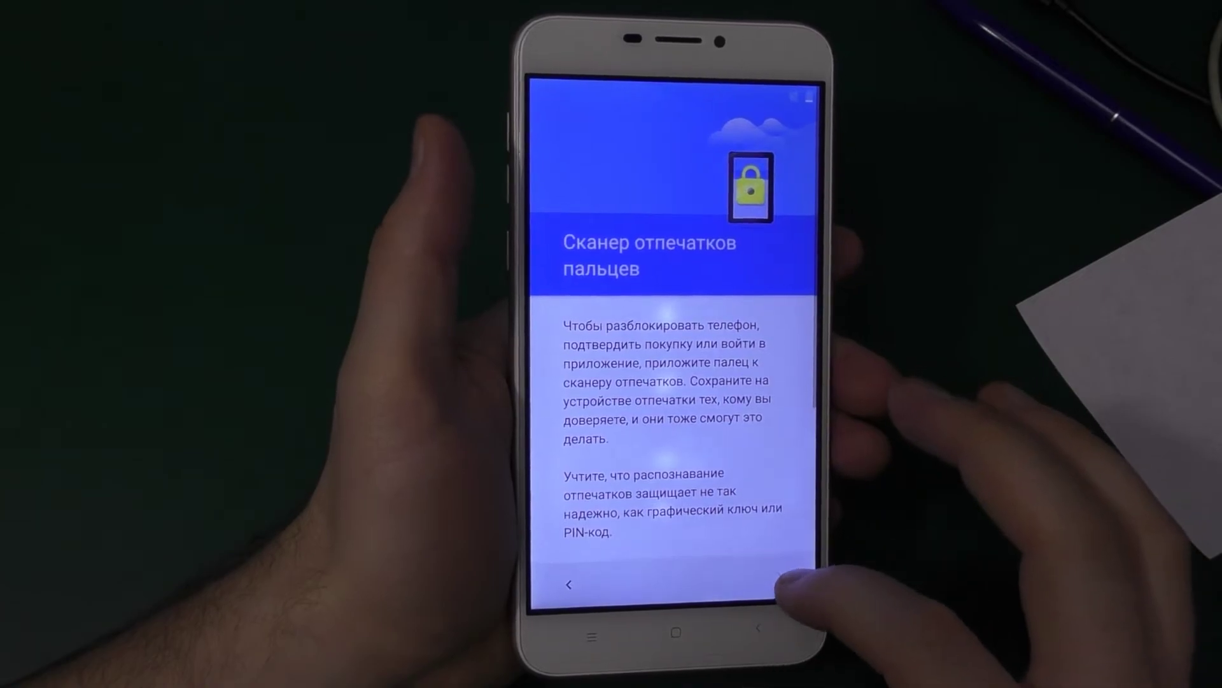
scroll(655, 382, "down", 3)
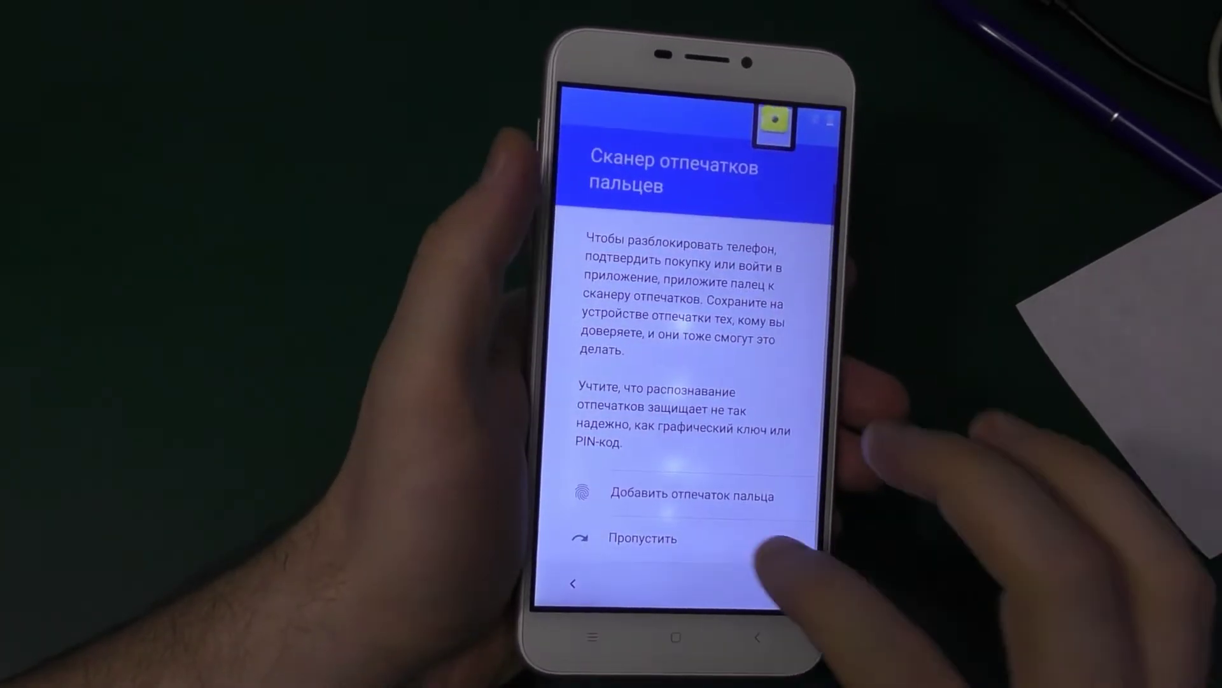
left_click(656, 559)
left_click(721, 430)
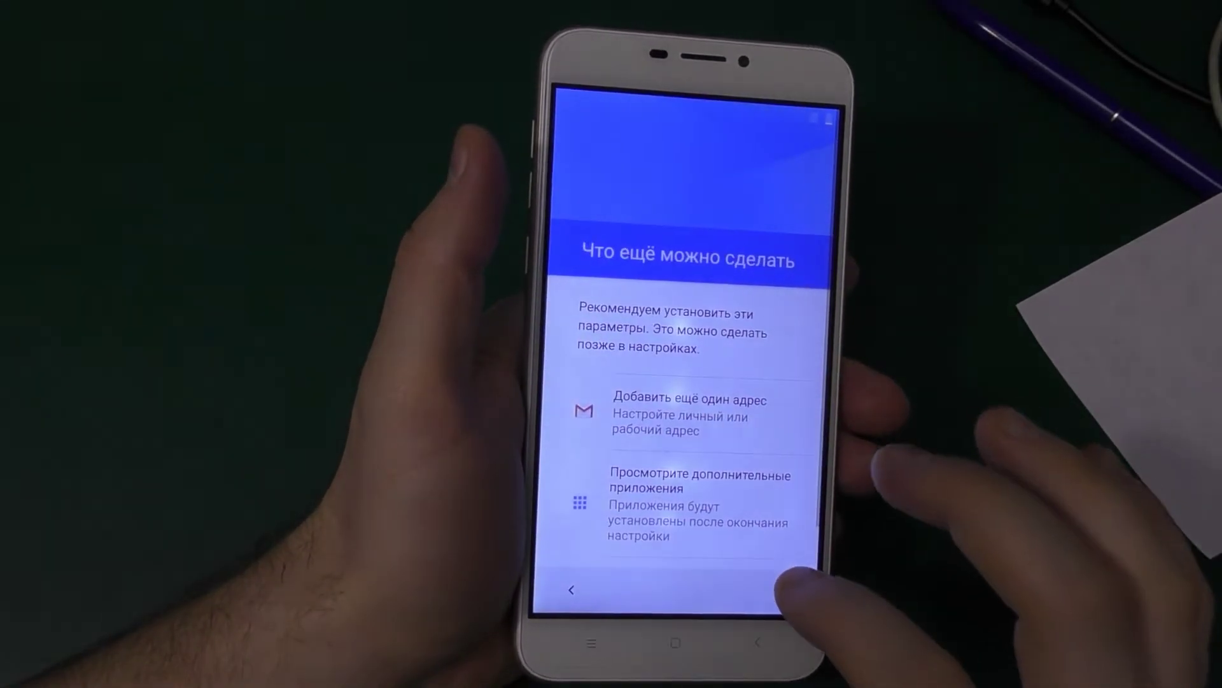
scroll(700, 446, "down", 3)
left_click(700, 547)
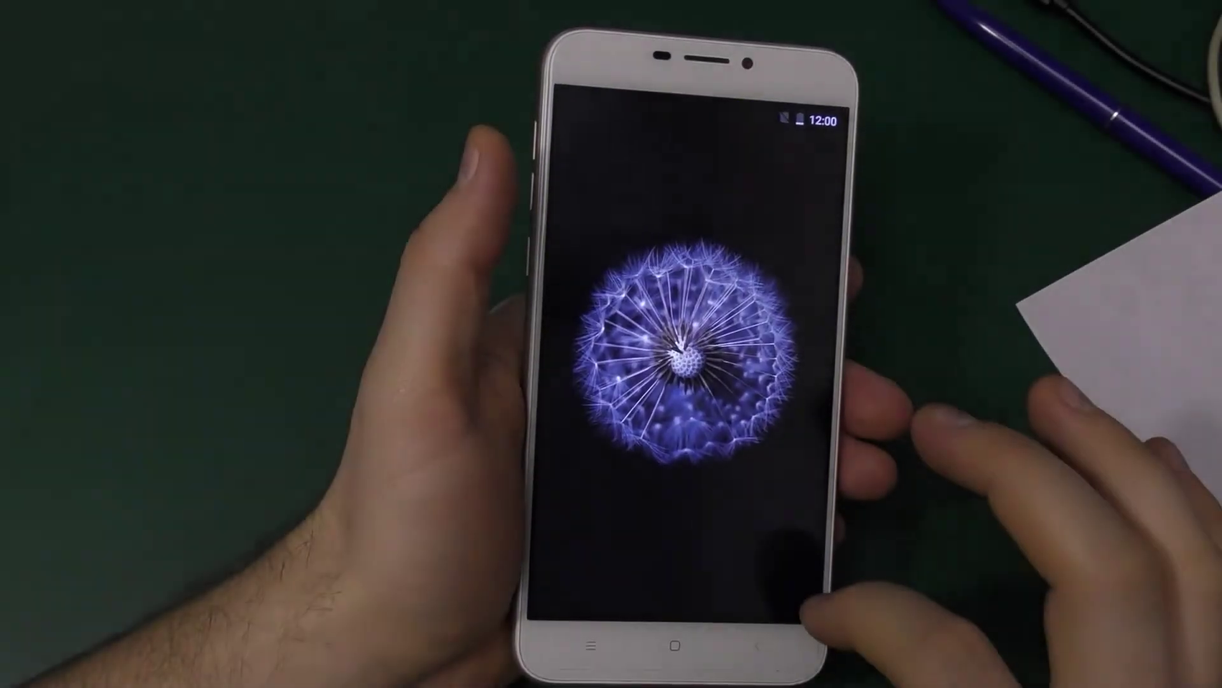